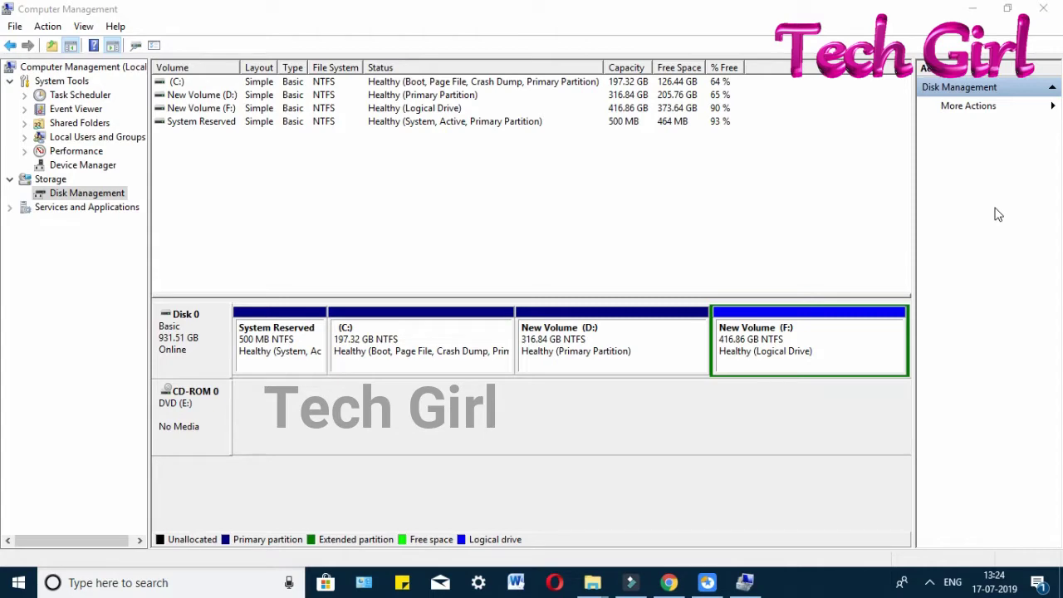
Review the disk volumes in Disk Management and examine drives C: and D: in File Explorer
left_click(110, 196)
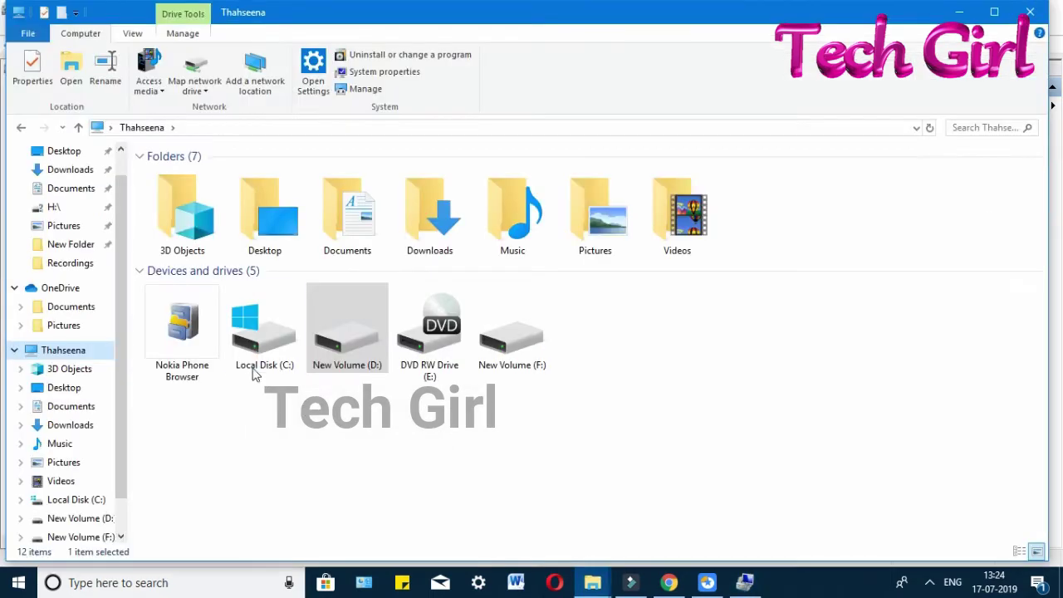
left_click(258, 369)
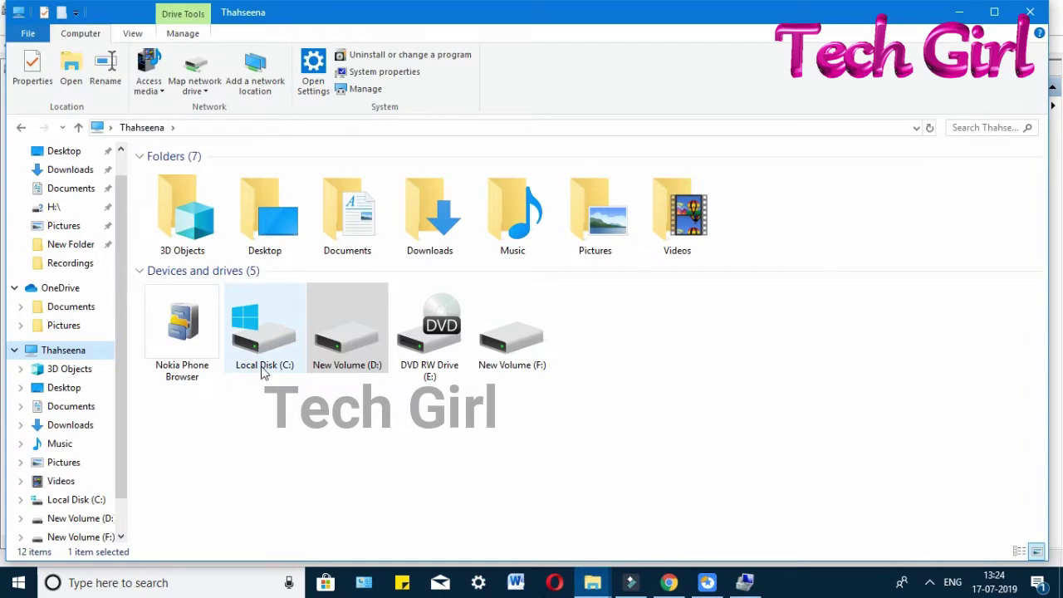
left_click(340, 365)
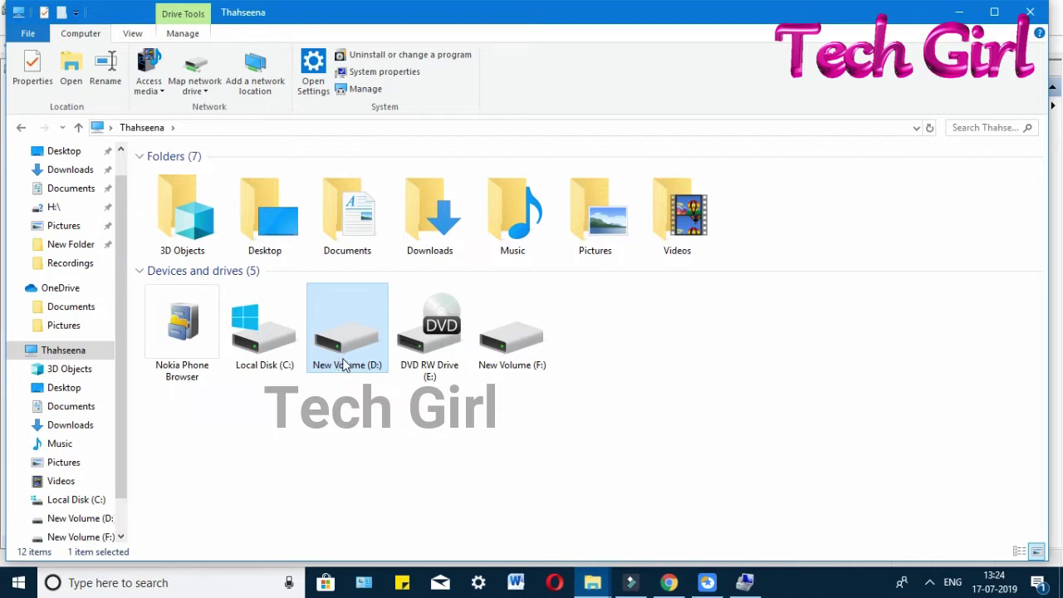
mouse_move(345, 366)
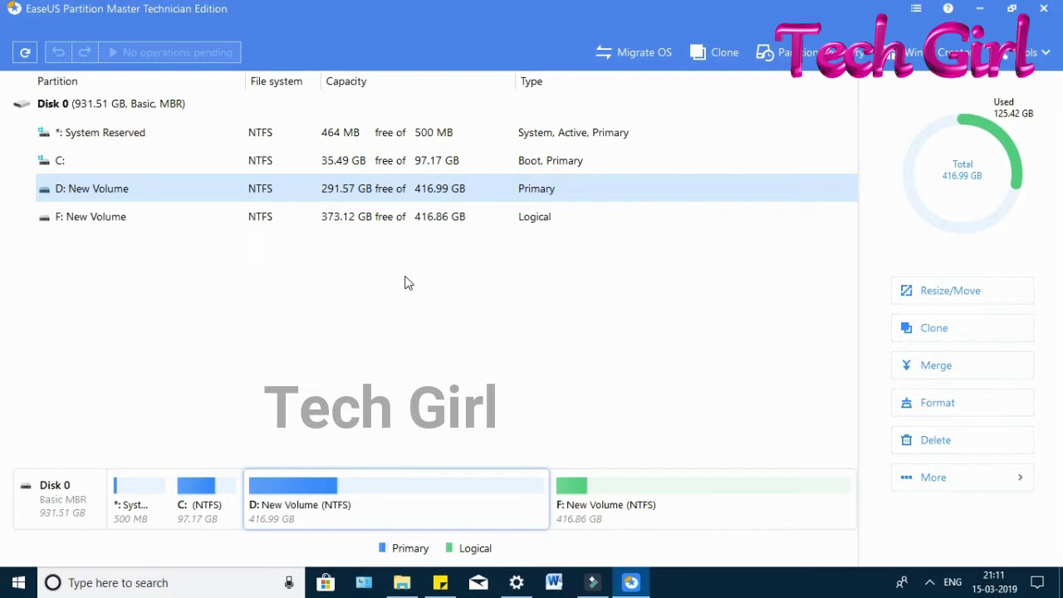
In EaseUS Partition Master, shrink partition D: from its start to 316.84 GB, leaving 100.15 GB unallocated before it
left_click(162, 166)
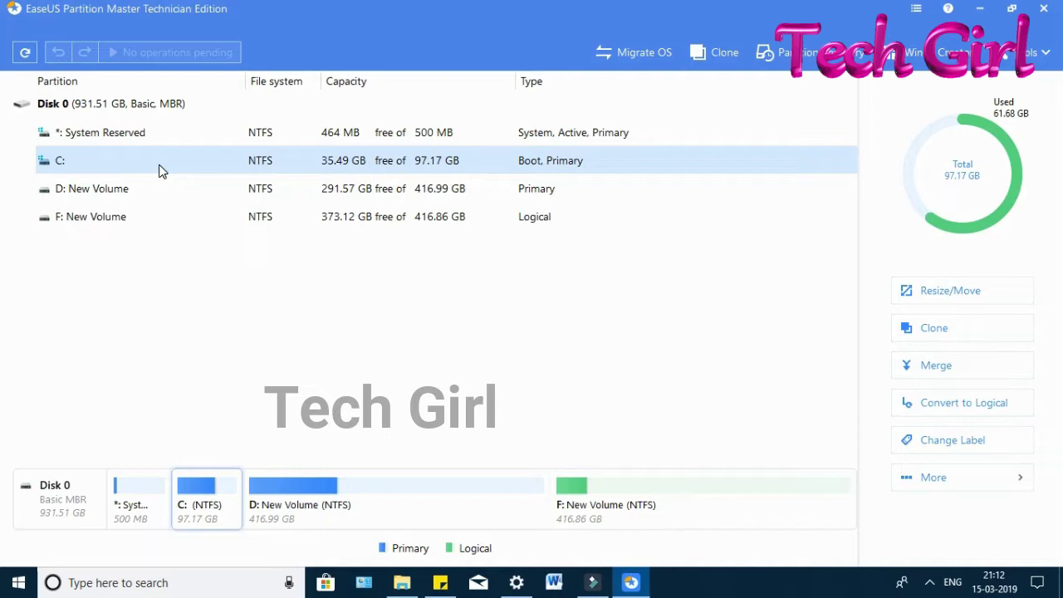
left_click(165, 187)
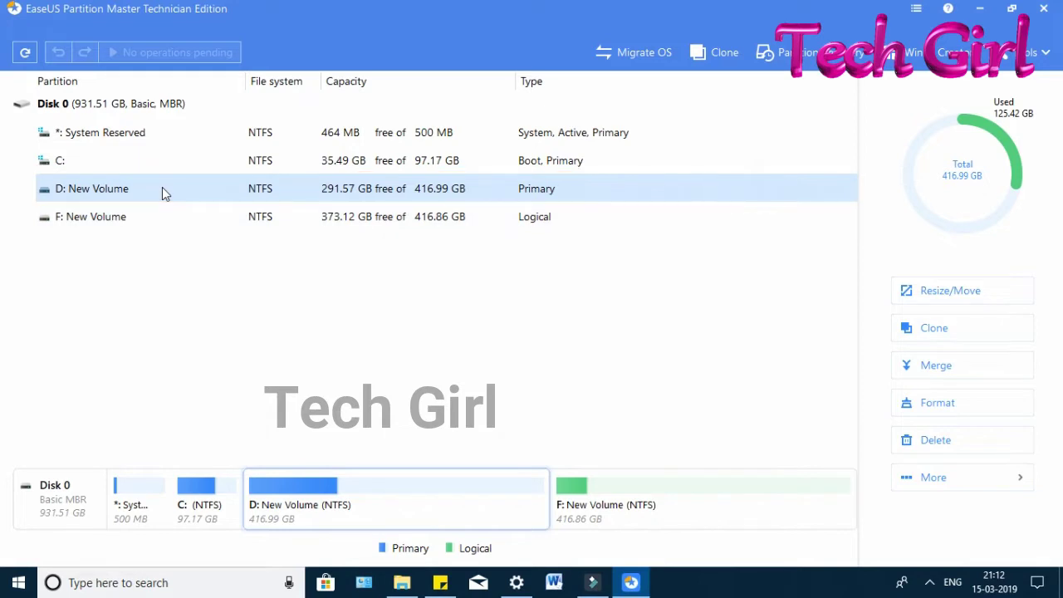
right_click(162, 187)
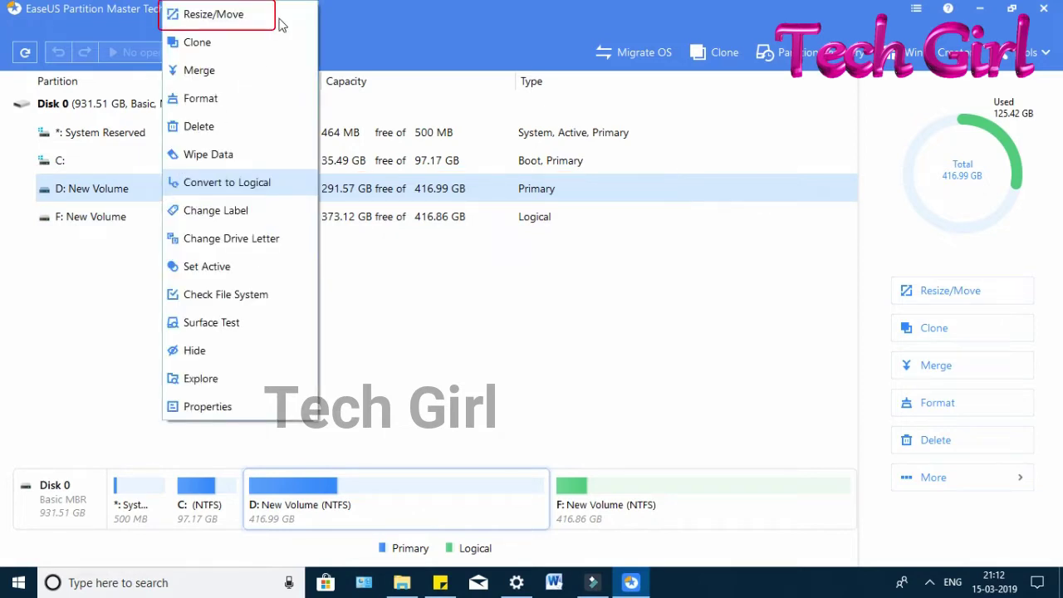
left_click(267, 24)
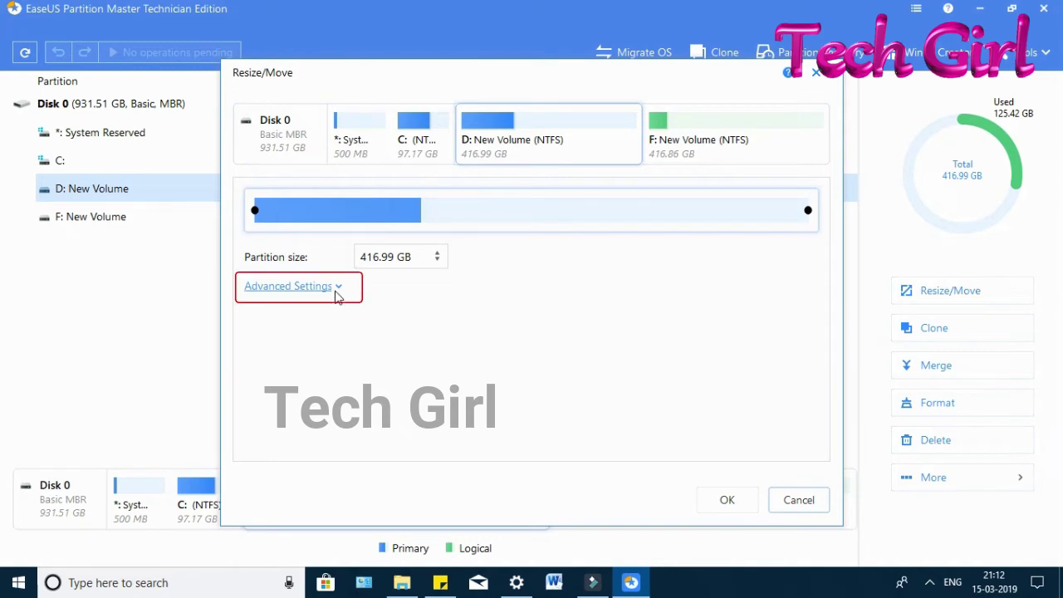
left_click(336, 286)
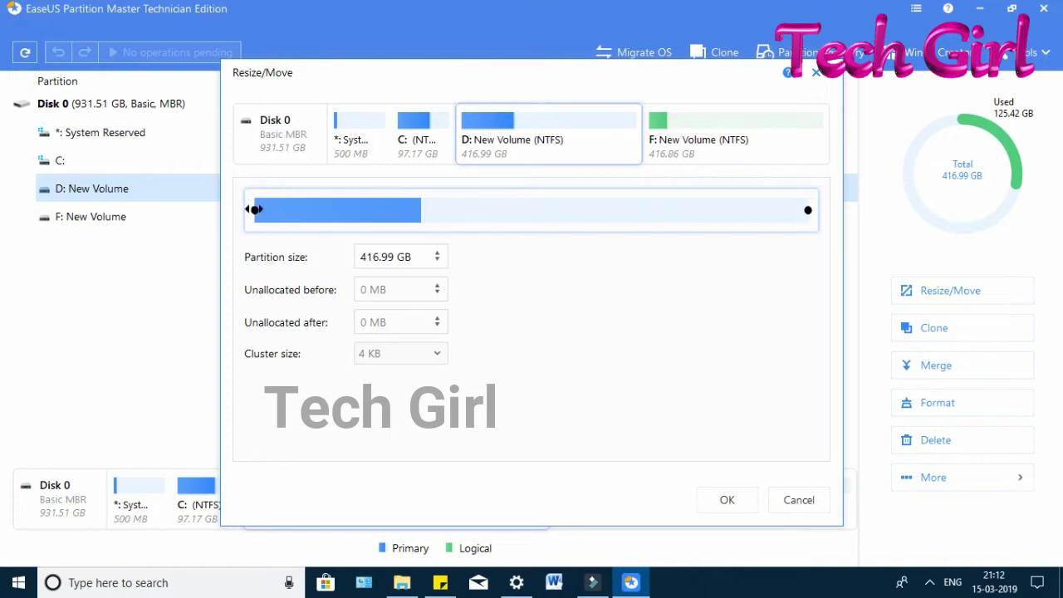
left_click_drag(406, 73, 686, 76)
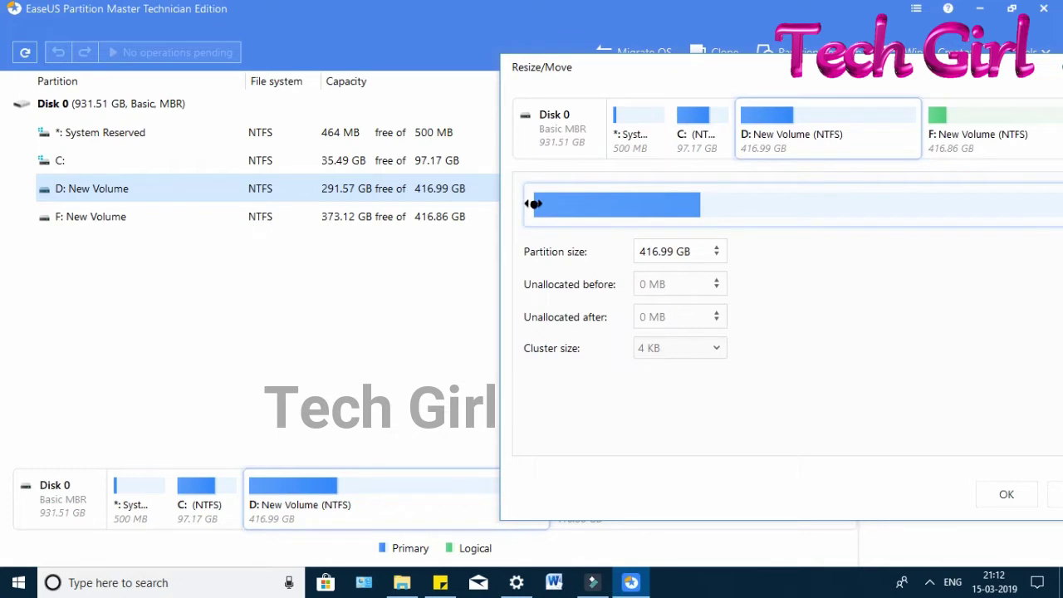
left_click_drag(532, 204, 667, 205)
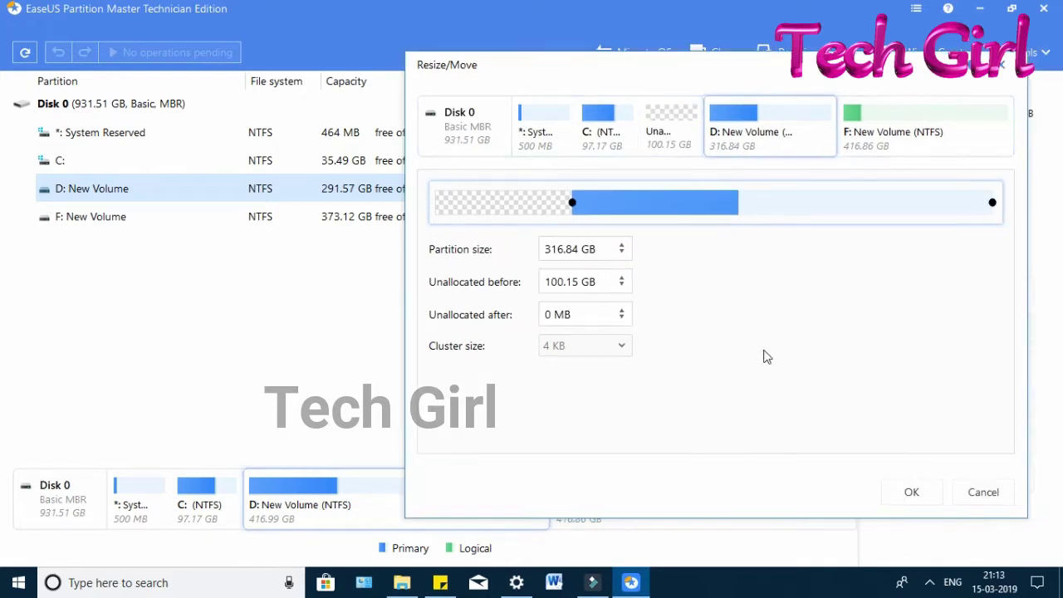
left_click(924, 494)
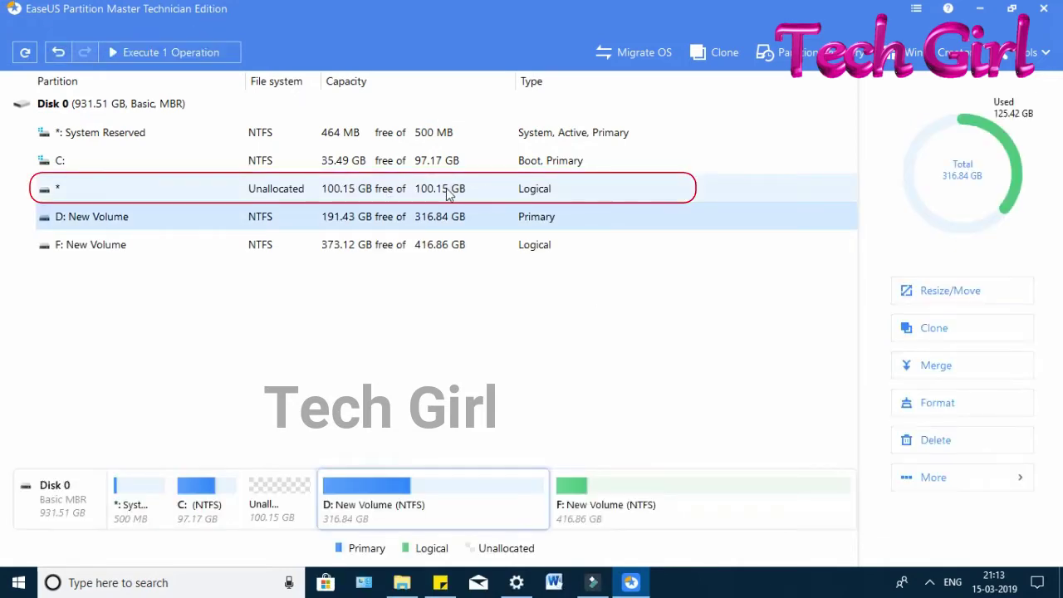
Extend partition C: over all the adjacent unallocated space, making its size 197.32 GB
left_click(178, 193)
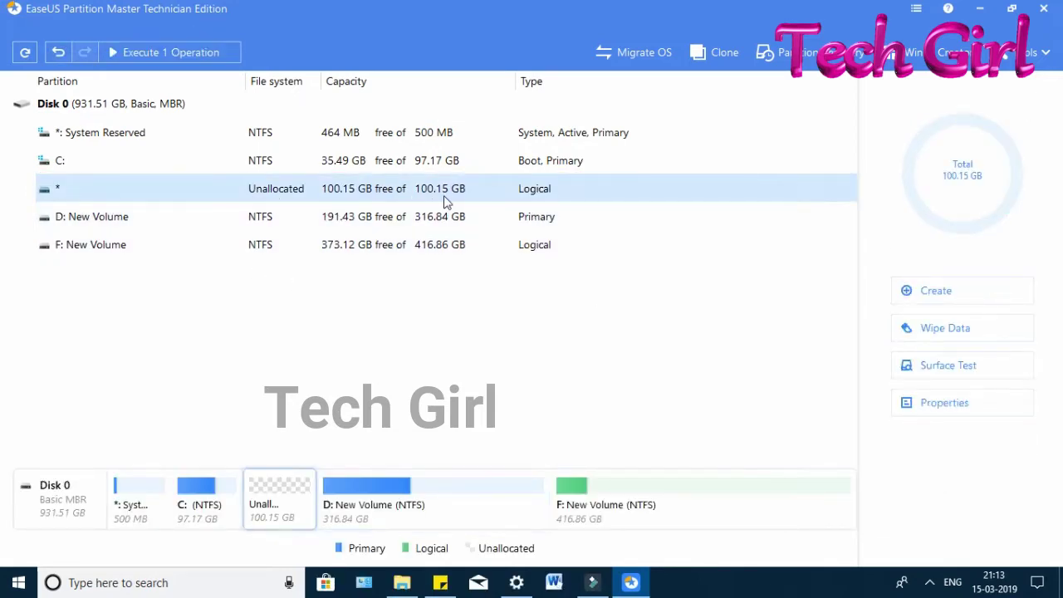
left_click(214, 166)
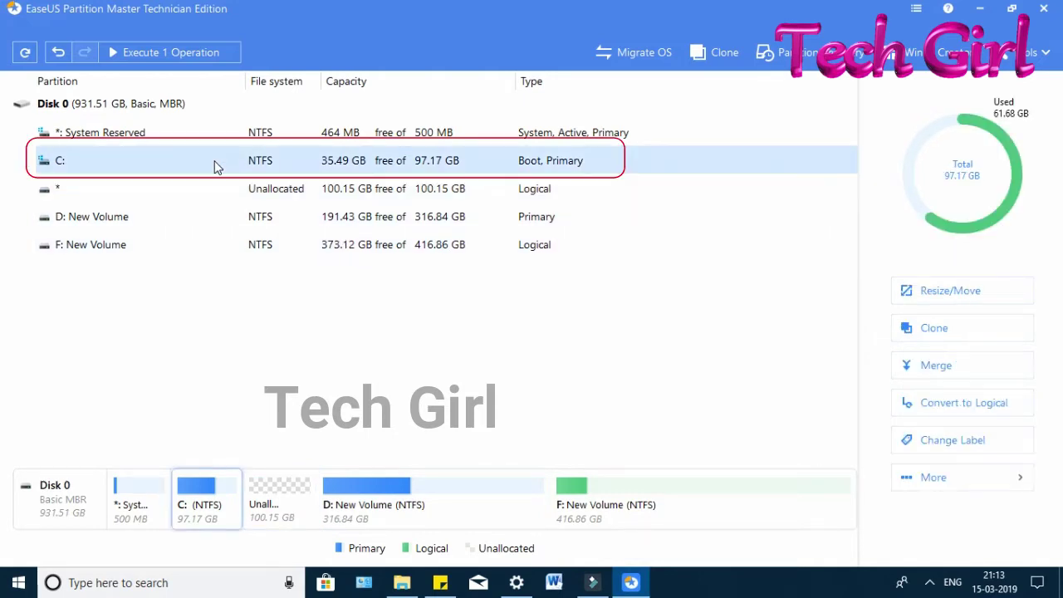
right_click(261, 166)
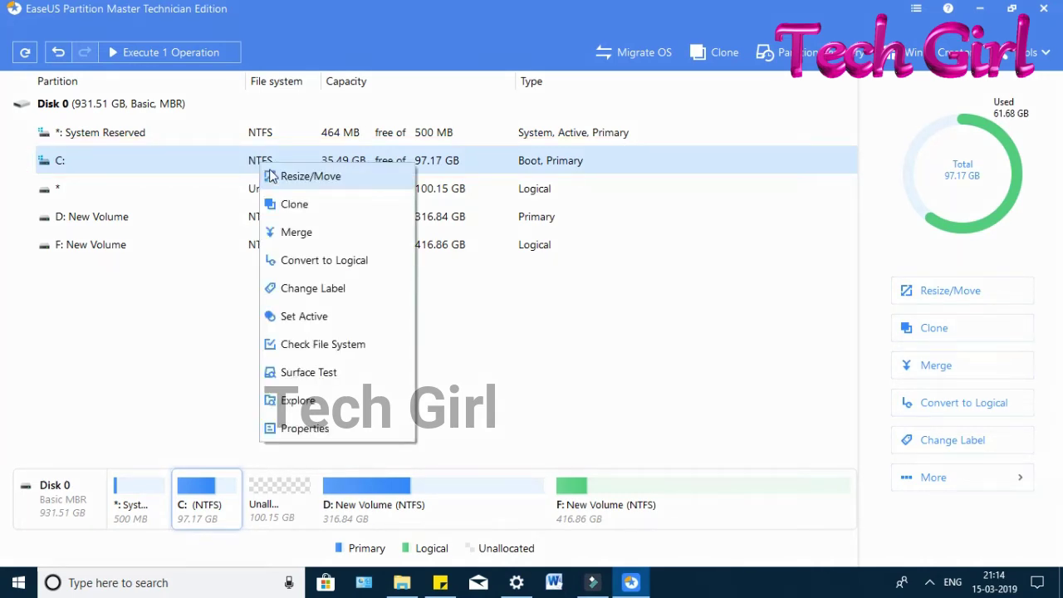
left_click(274, 176)
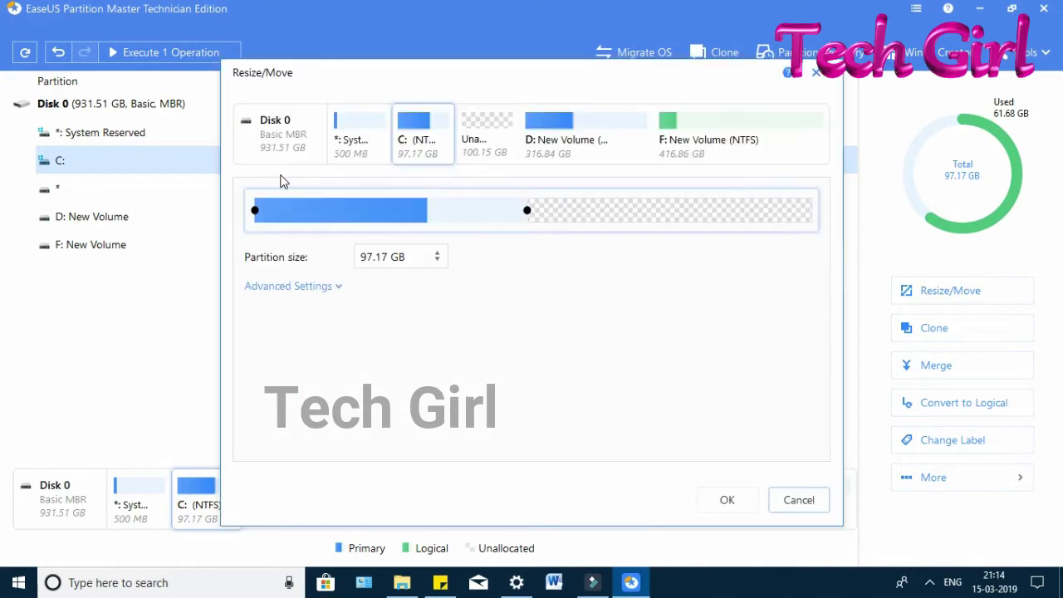
left_click(319, 286)
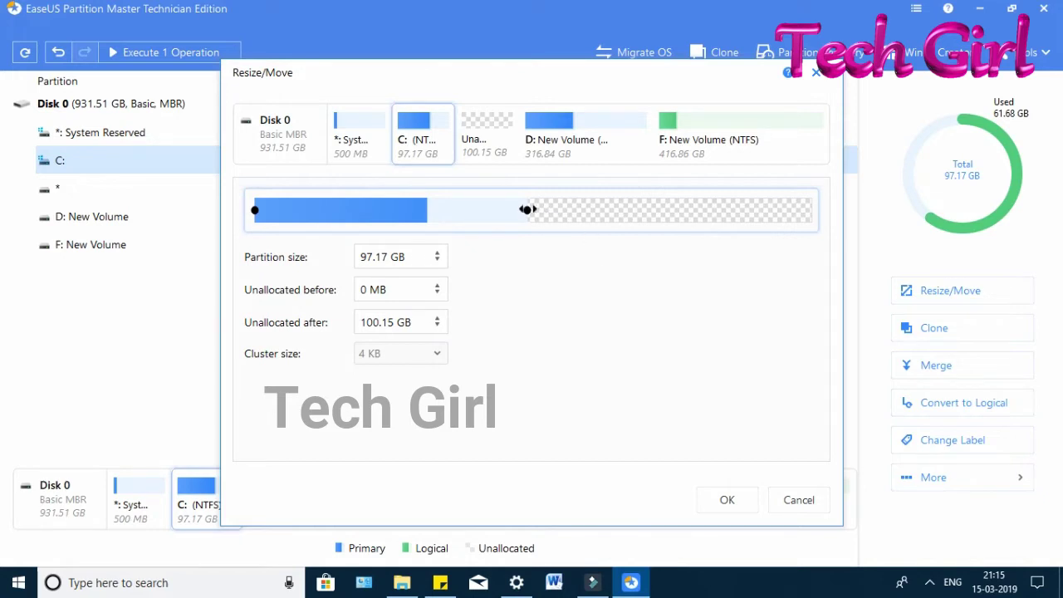
left_click_drag(530, 211, 814, 212)
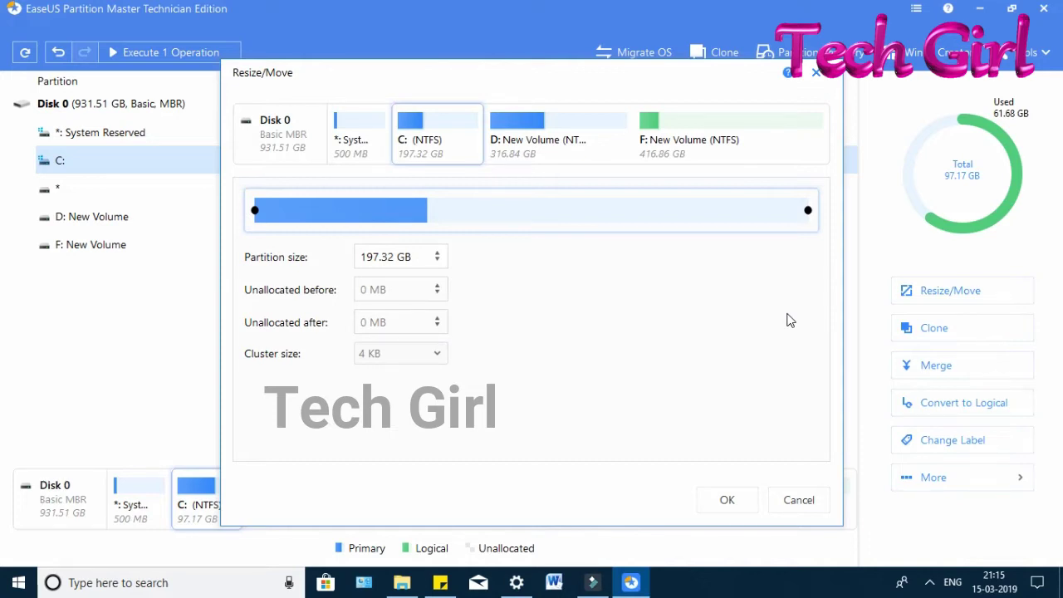
left_click(727, 500)
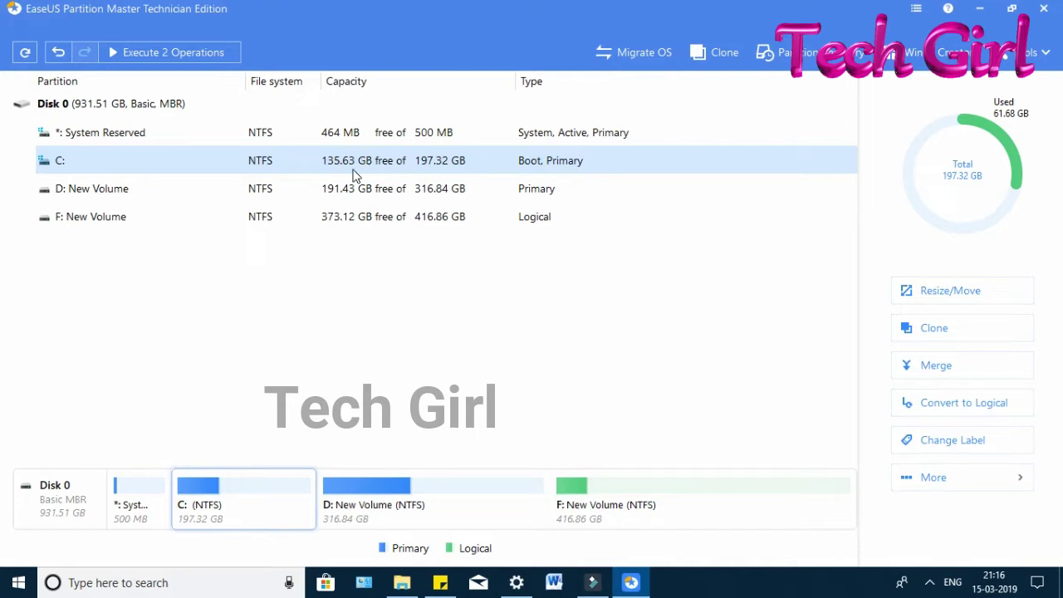
Execute the two pending partition operations and open the properties of Local Disk (C:) in File Explorer
left_click(190, 51)
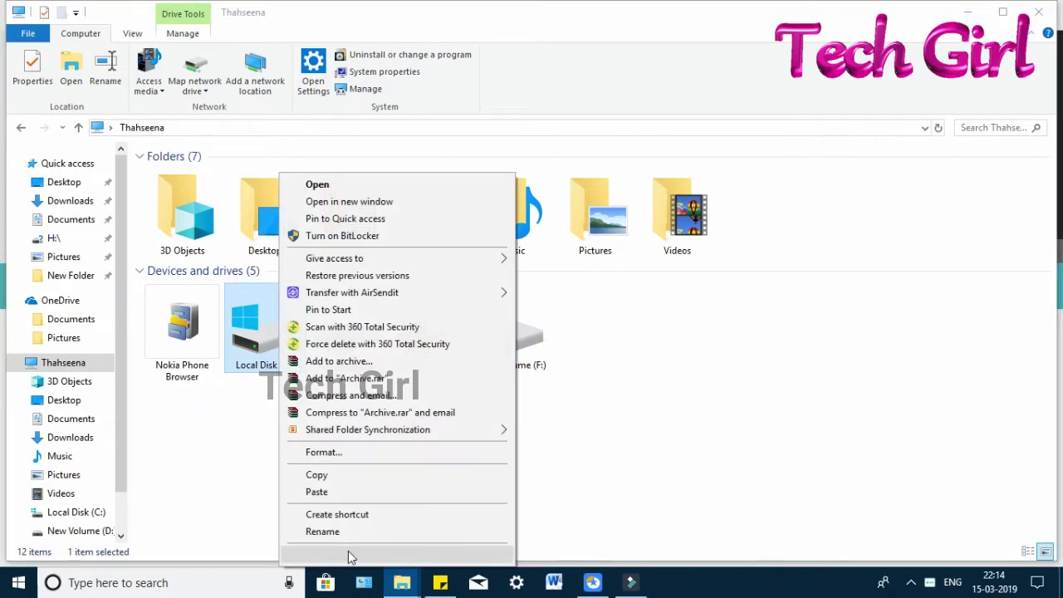
left_click(349, 556)
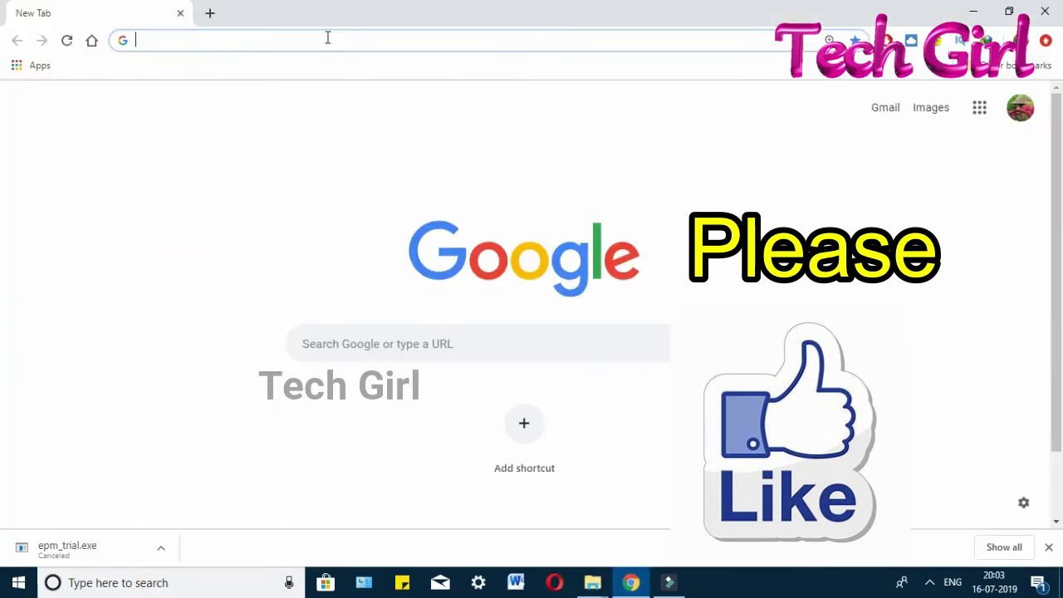
In Chrome, search for "easeus software download" and open the Partition Master Free page on the EaseUS site
type("ease us")
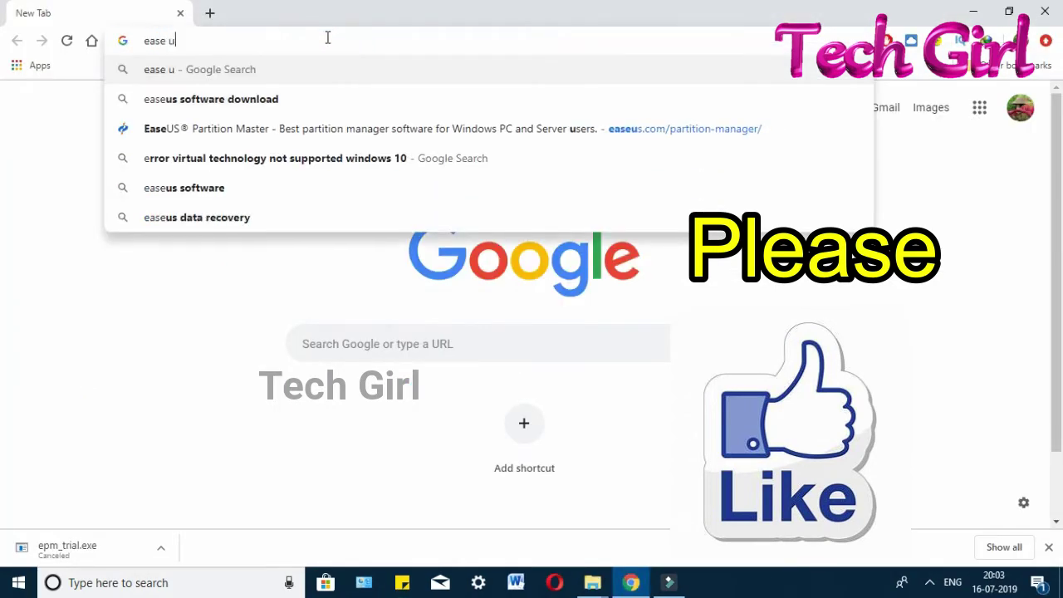
left_click(312, 102)
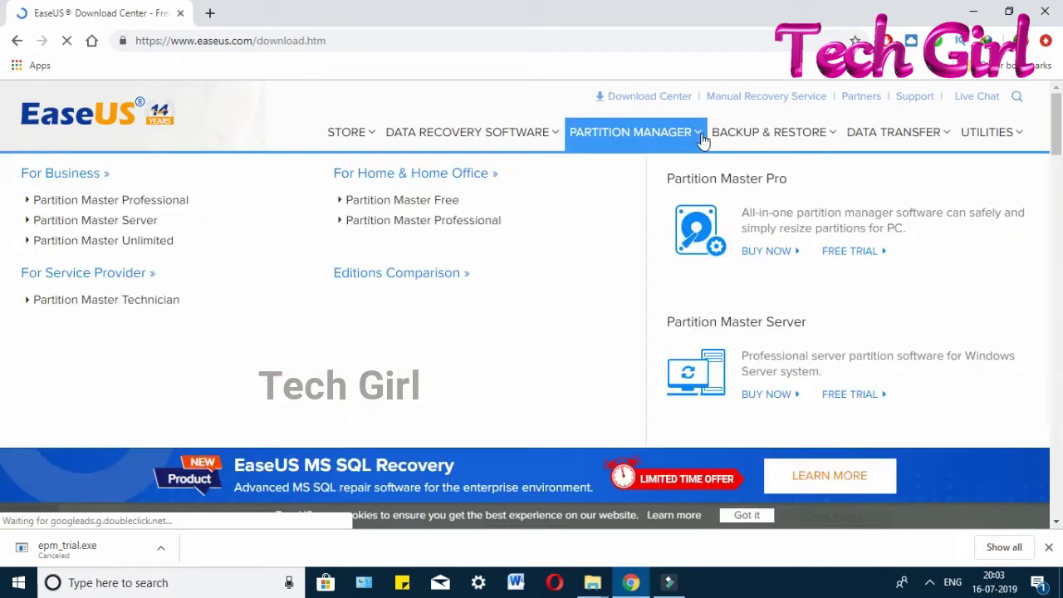
left_click(615, 141)
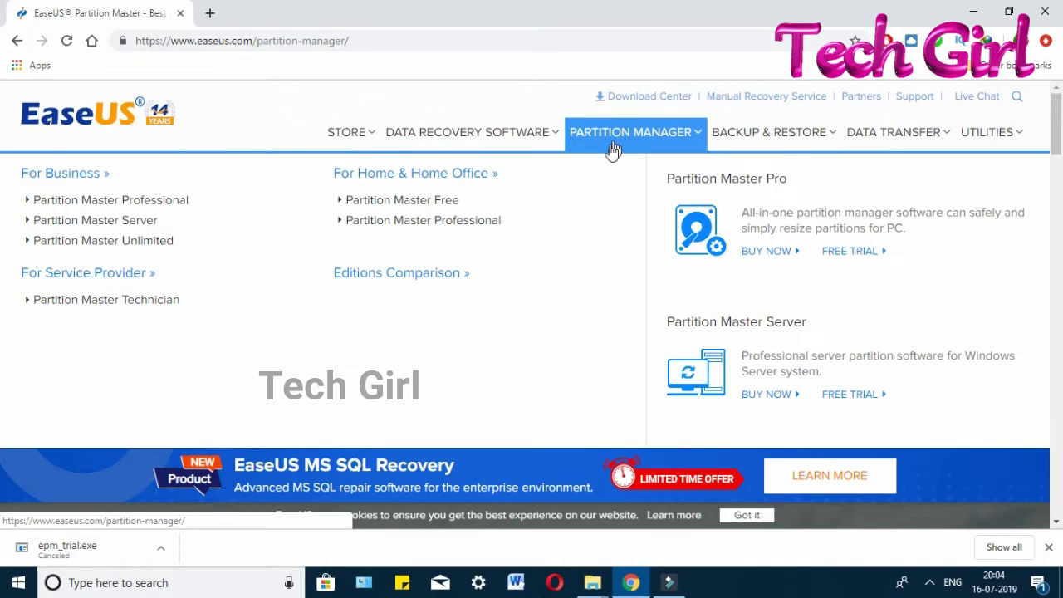
mouse_move(429, 202)
left_click(399, 202)
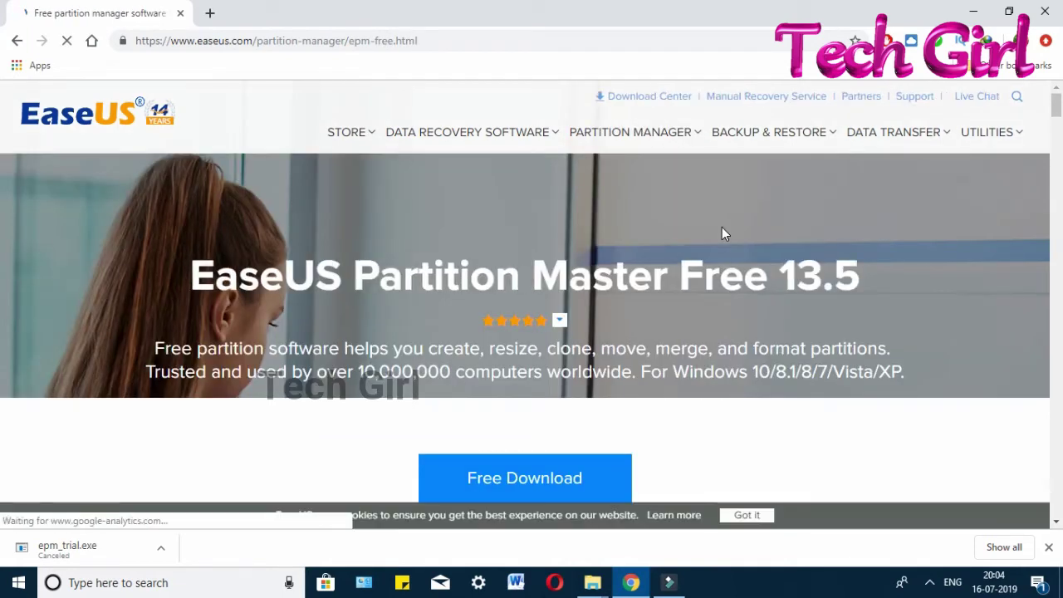
Request the free download of Partition Master Free and submit the email address in the Start Your Free Version form
scroll(722, 227, "down", 1)
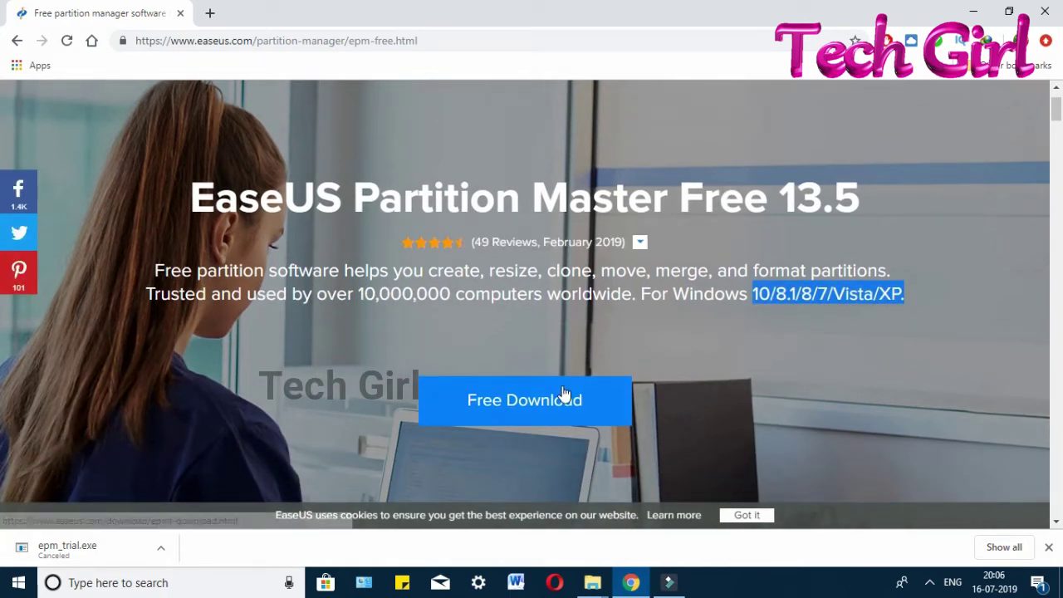
left_click(563, 388)
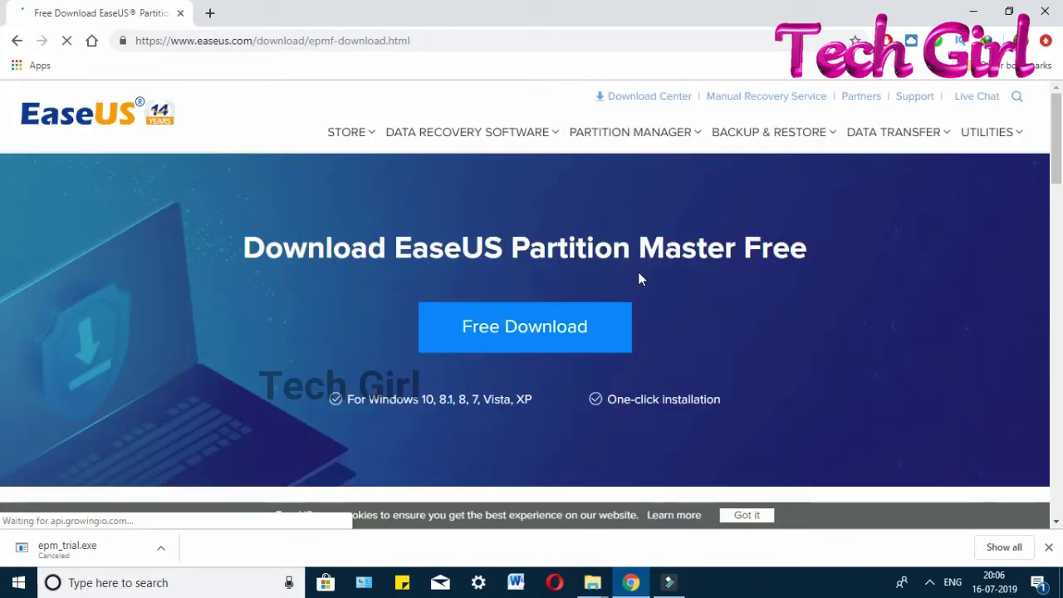
scroll(527, 330, "down", 1)
left_click(540, 274)
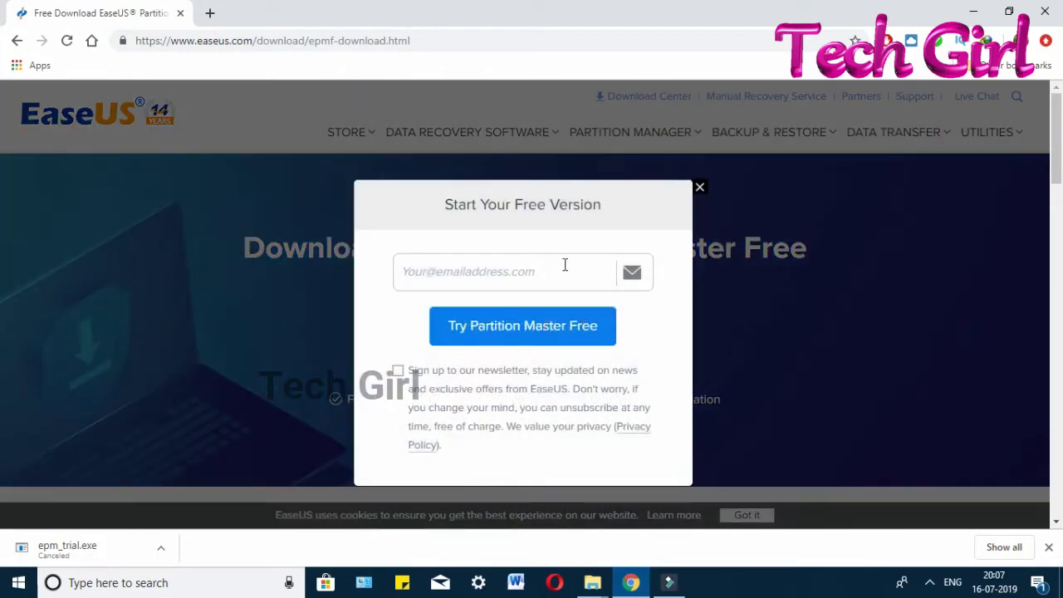
left_click(565, 268)
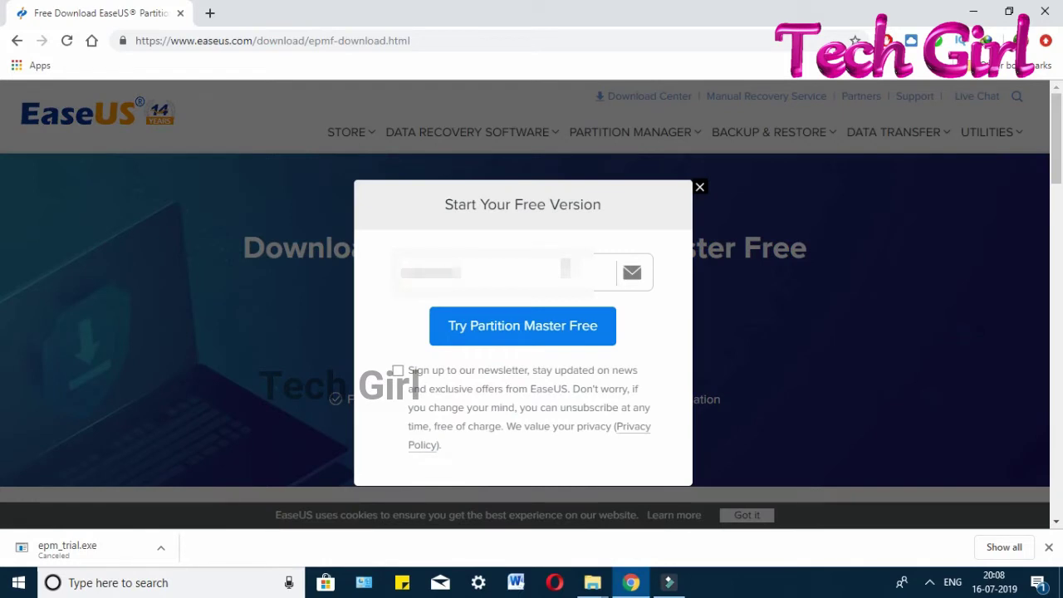
key("ctrl+v")
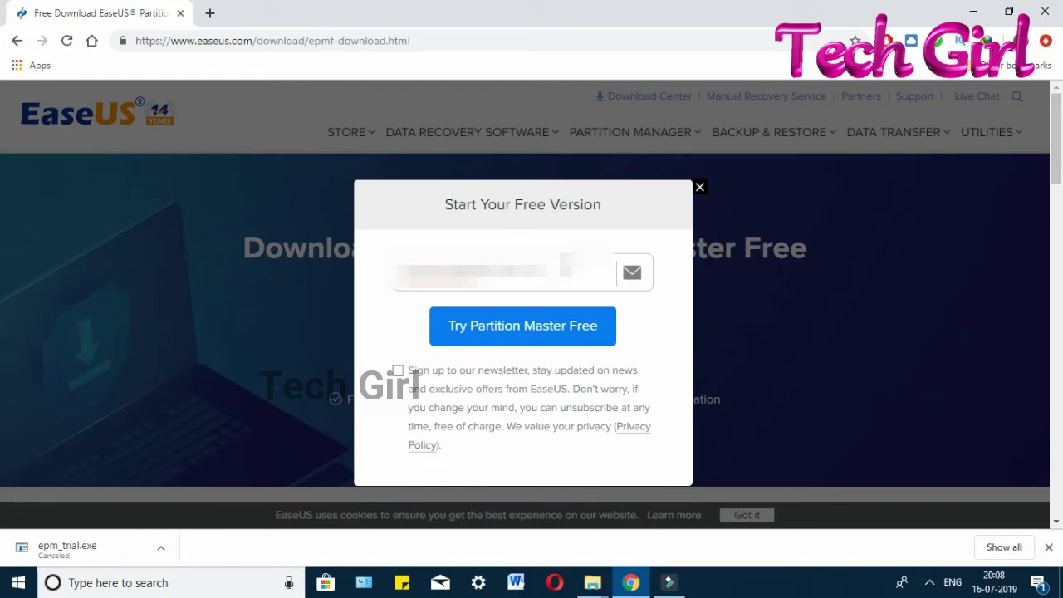
left_click(532, 341)
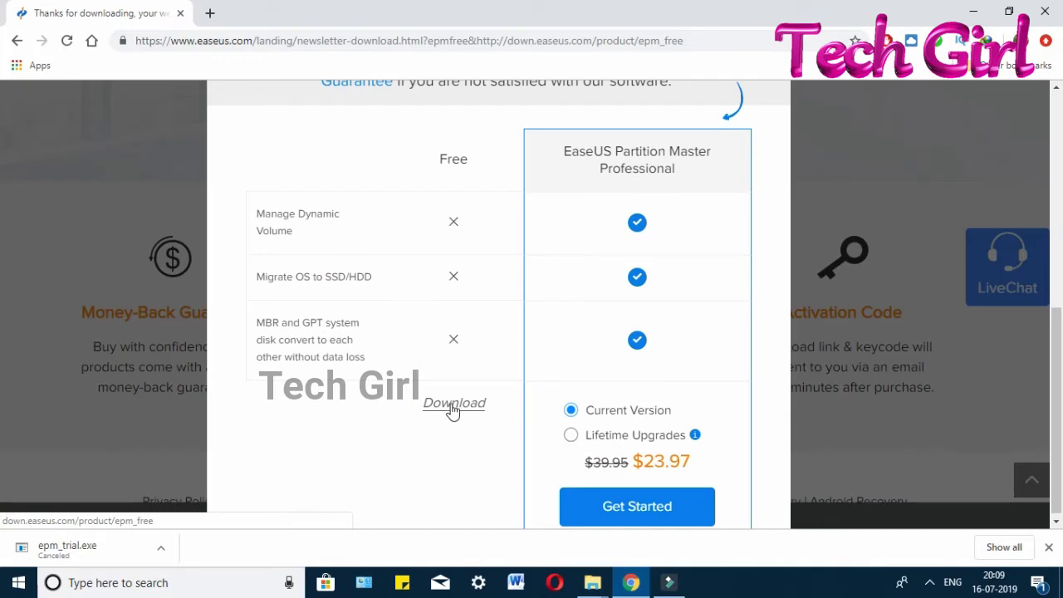
Choose the Free edition's download and start downloading the installer epm.exe to Downloads\Programs with the download manager
left_click(453, 410)
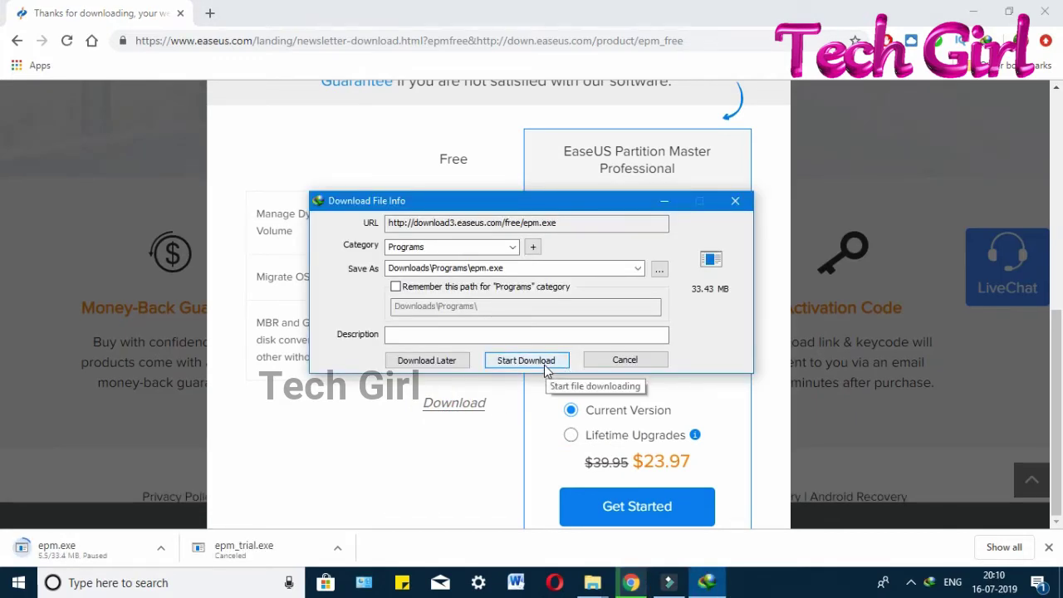
left_click(550, 363)
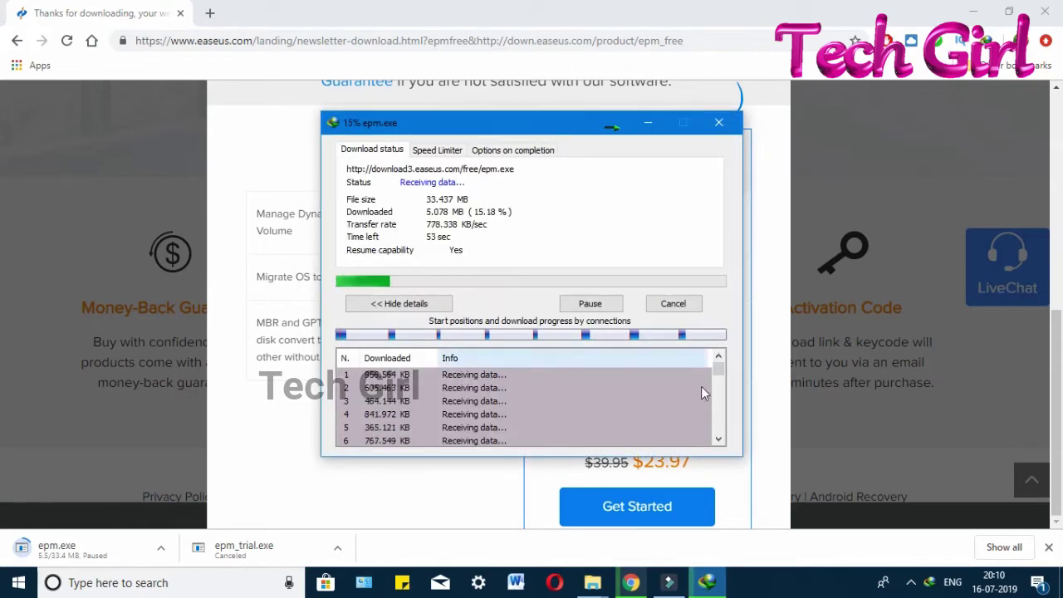
left_click_drag(574, 118, 544, 146)
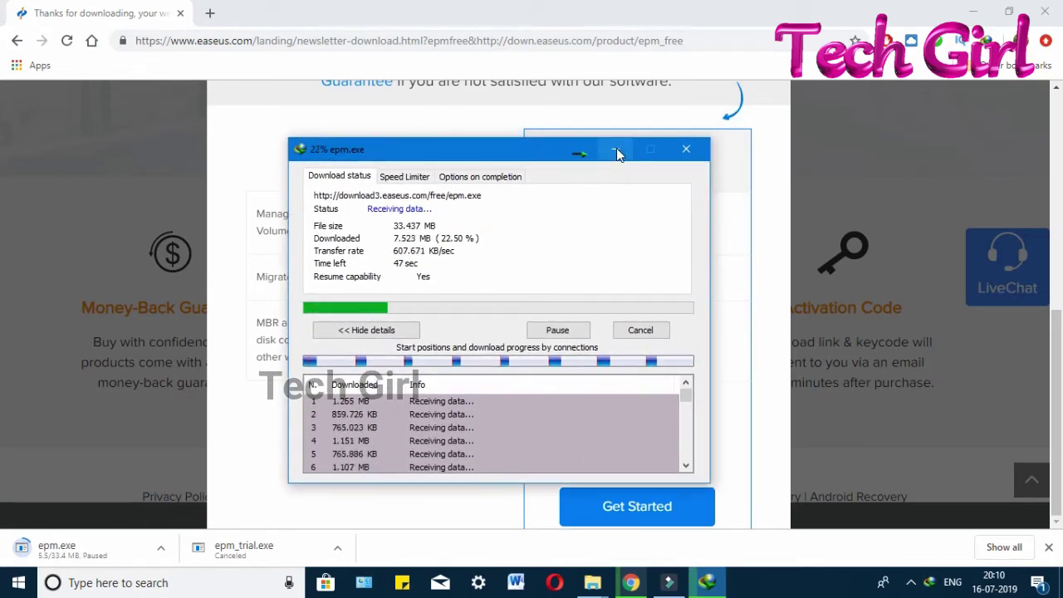
left_click_drag(469, 150, 441, 189)
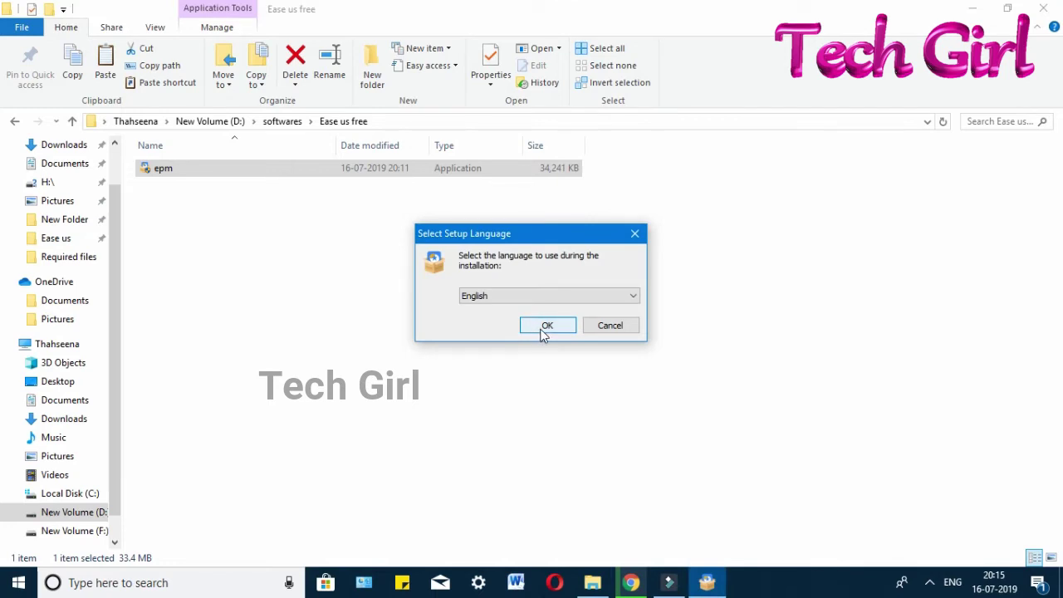
Install Partition Master Free in English to the default folder, opting out of the Customer Experience Improvement Program, and finish without launching it
left_click(545, 329)
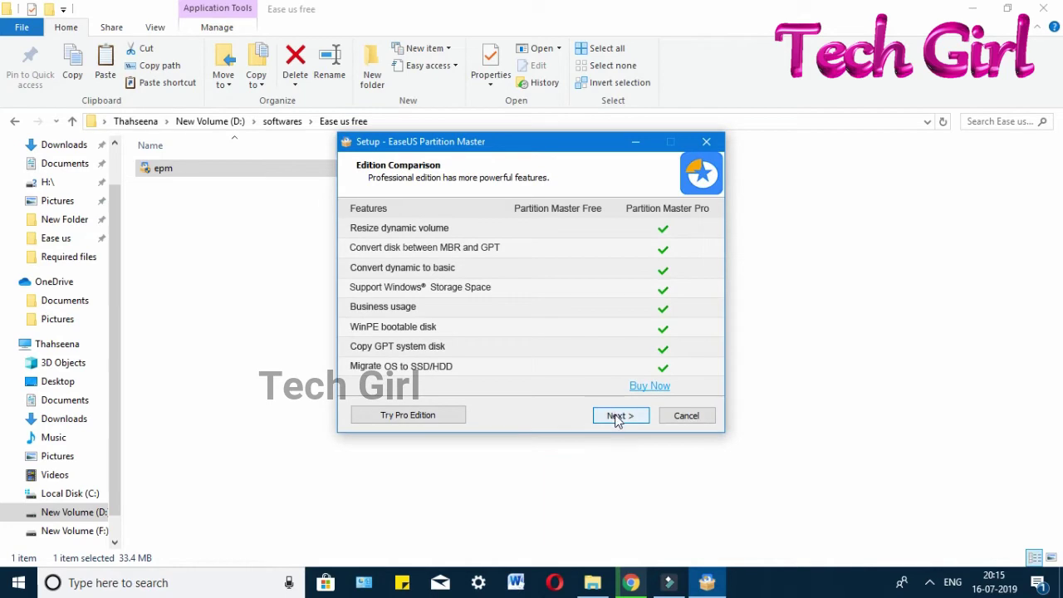
left_click(617, 416)
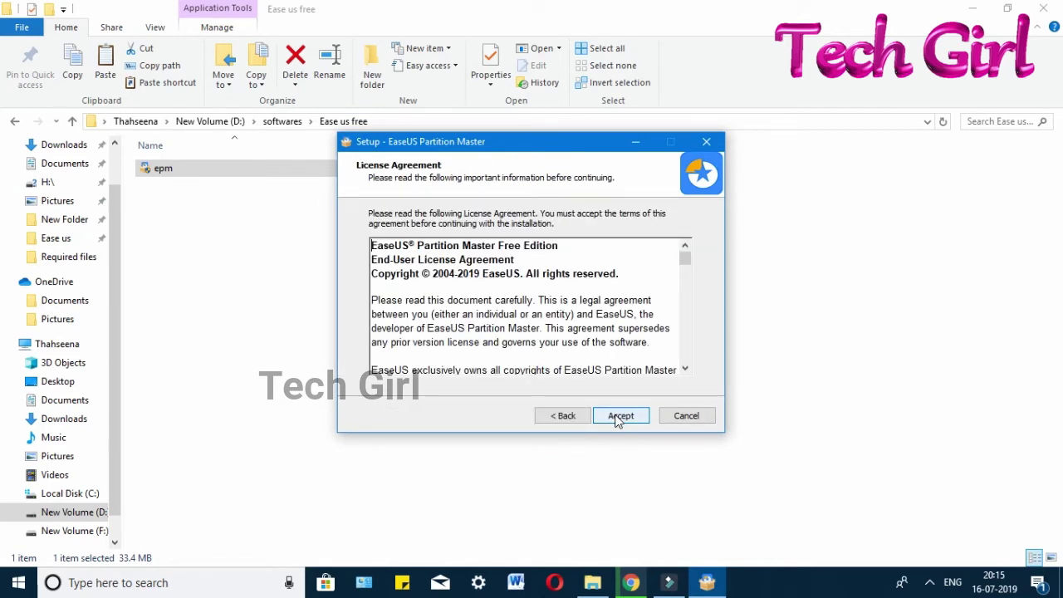
left_click(621, 417)
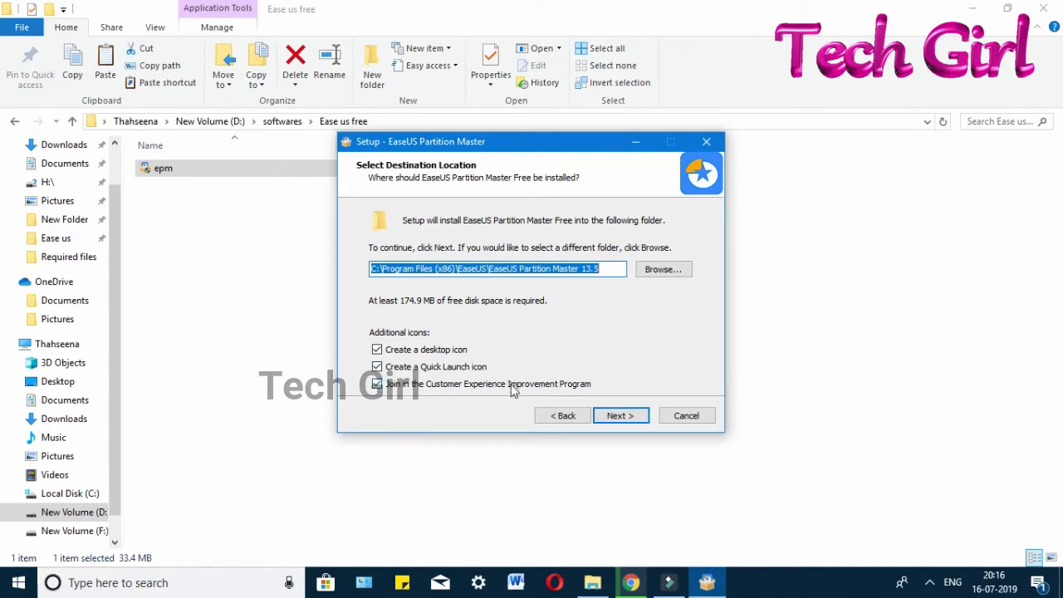
left_click(378, 390)
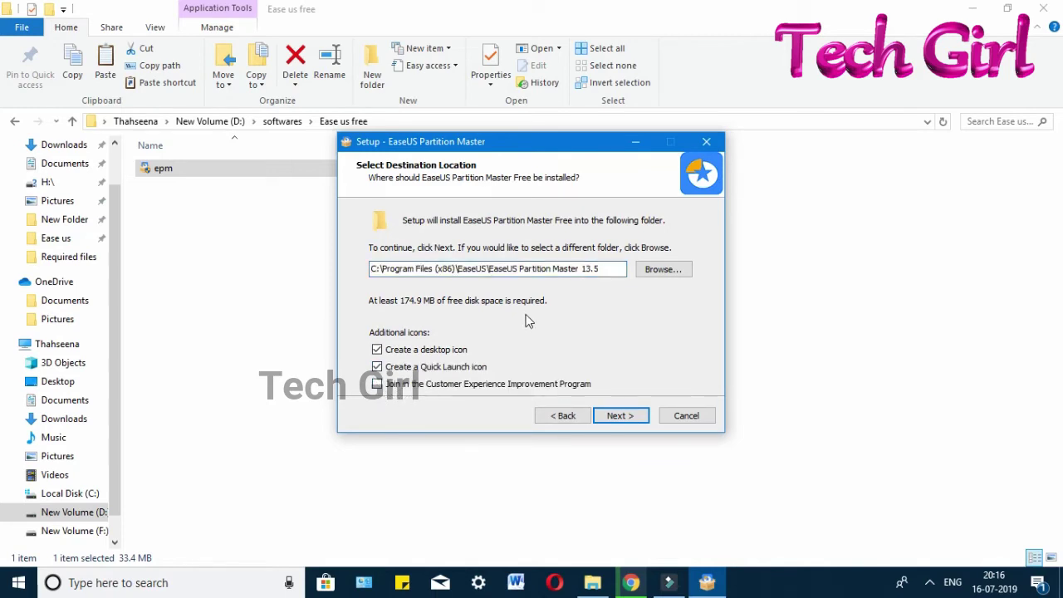
left_click(624, 418)
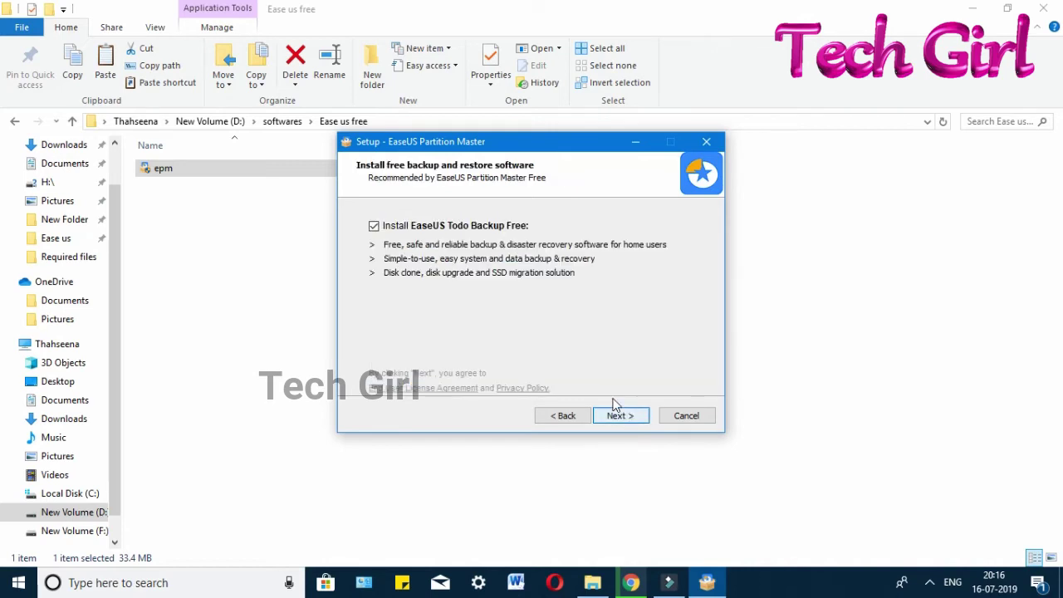
left_click(616, 409)
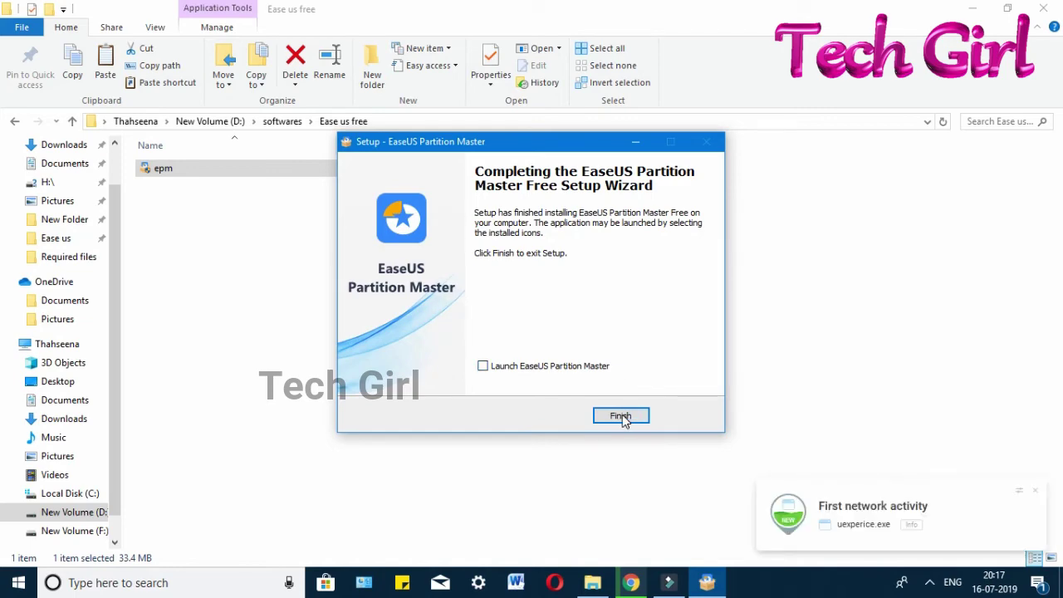
left_click(621, 416)
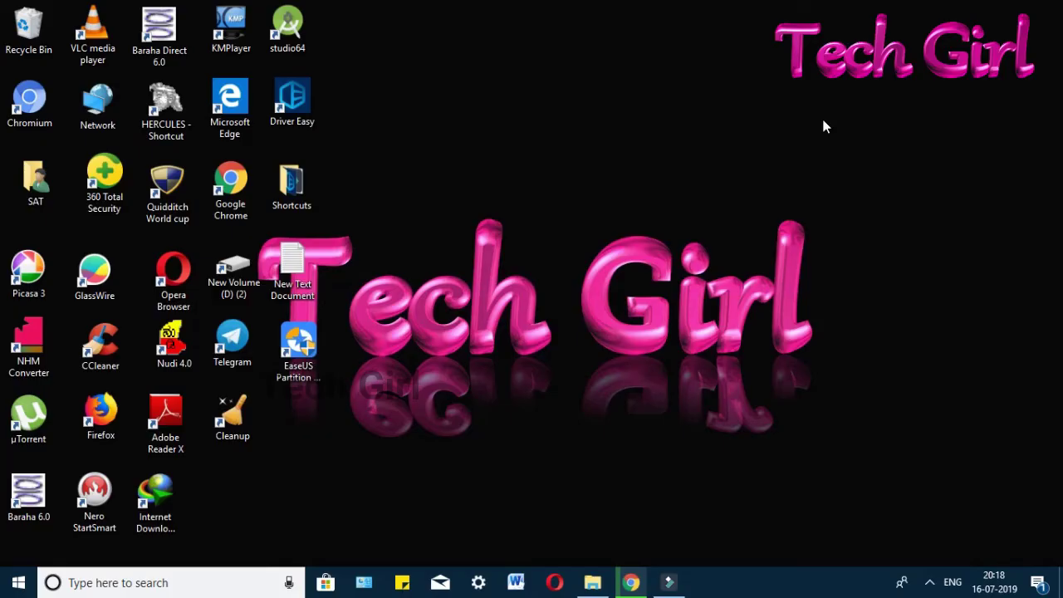
Launch EaseUS Partition Master 13.5 from the desktop and look at the C: and D: partitions
left_click(822, 119)
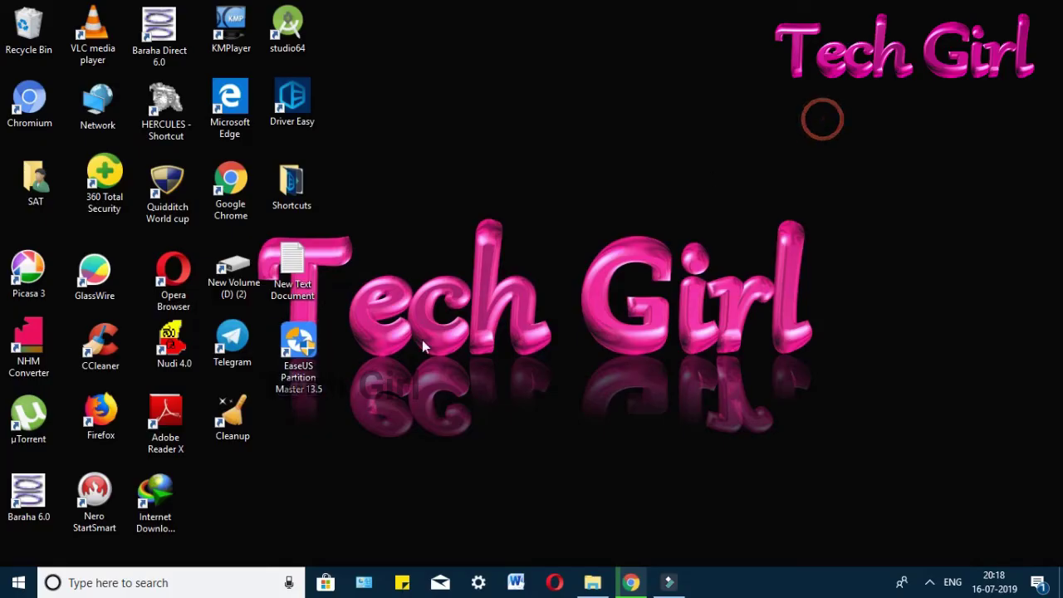
double_click(300, 365)
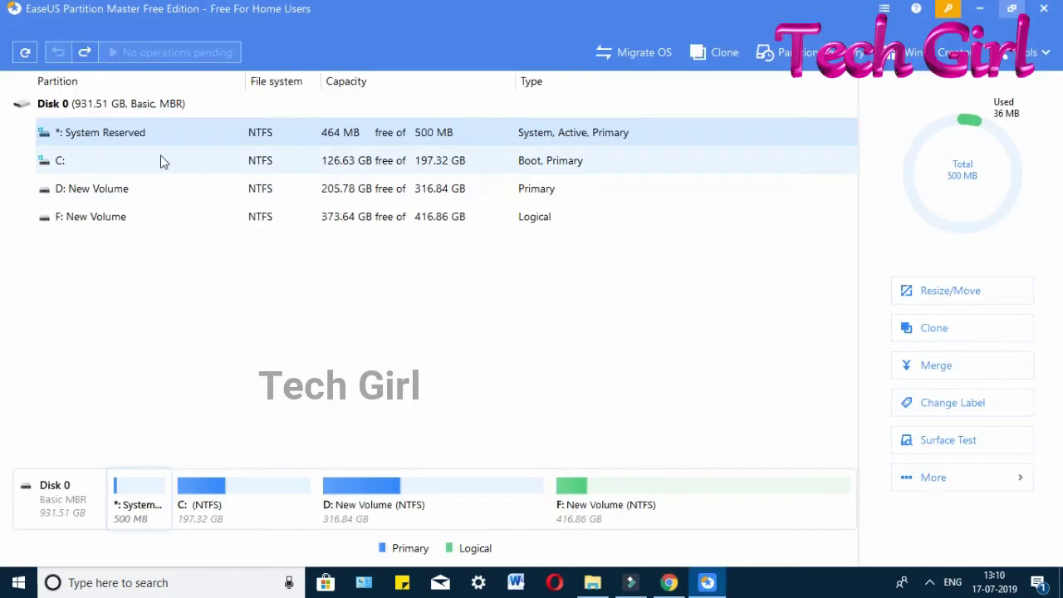
left_click(163, 161)
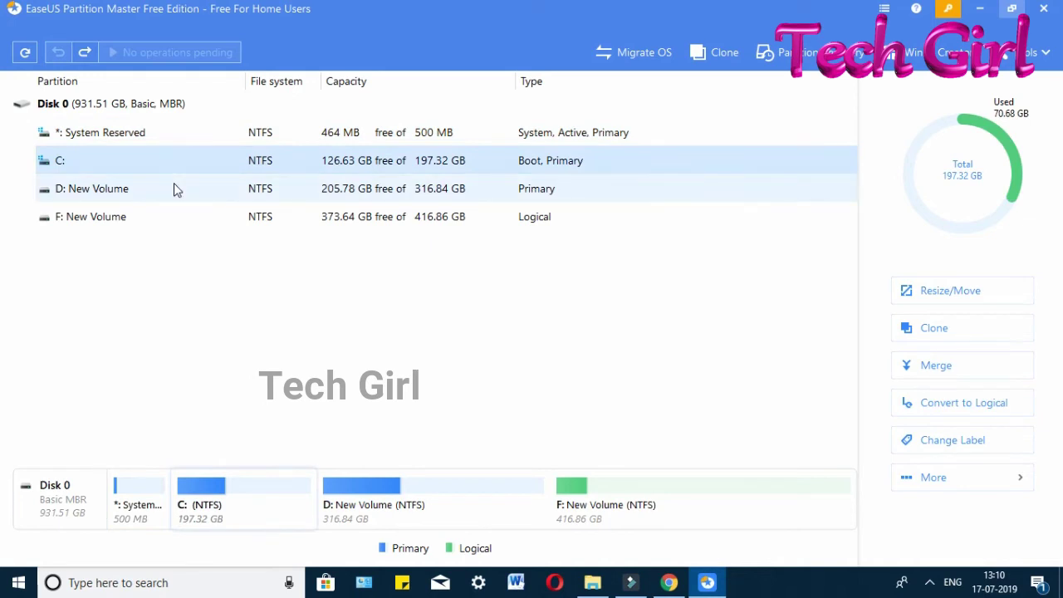
left_click(176, 188)
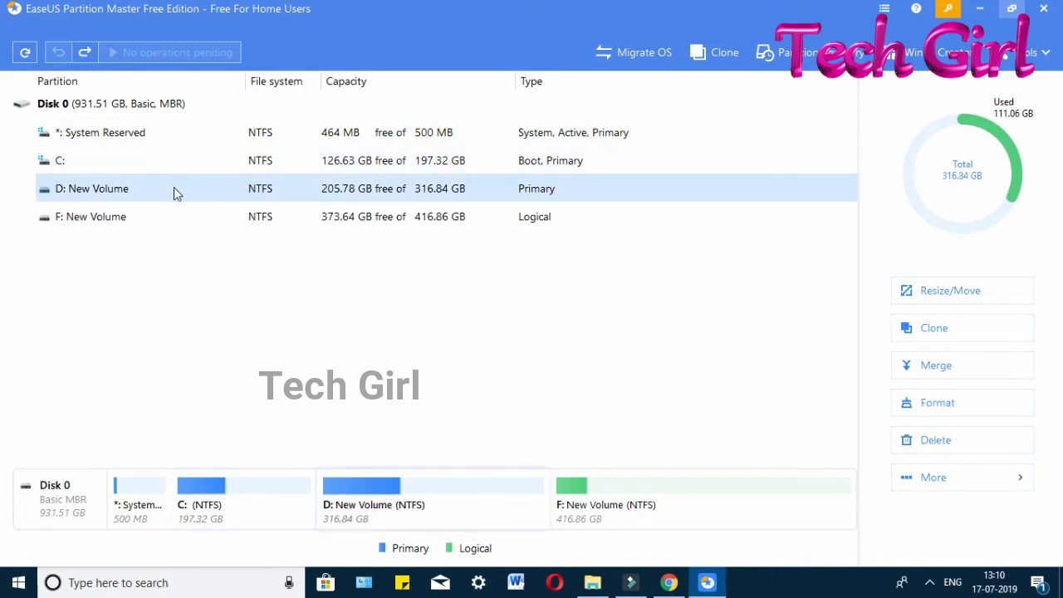
Shrink the F: partition to 366.51 GB, leaving 50.35 GB of unallocated space before it, and select that unallocated space
left_click(172, 220)
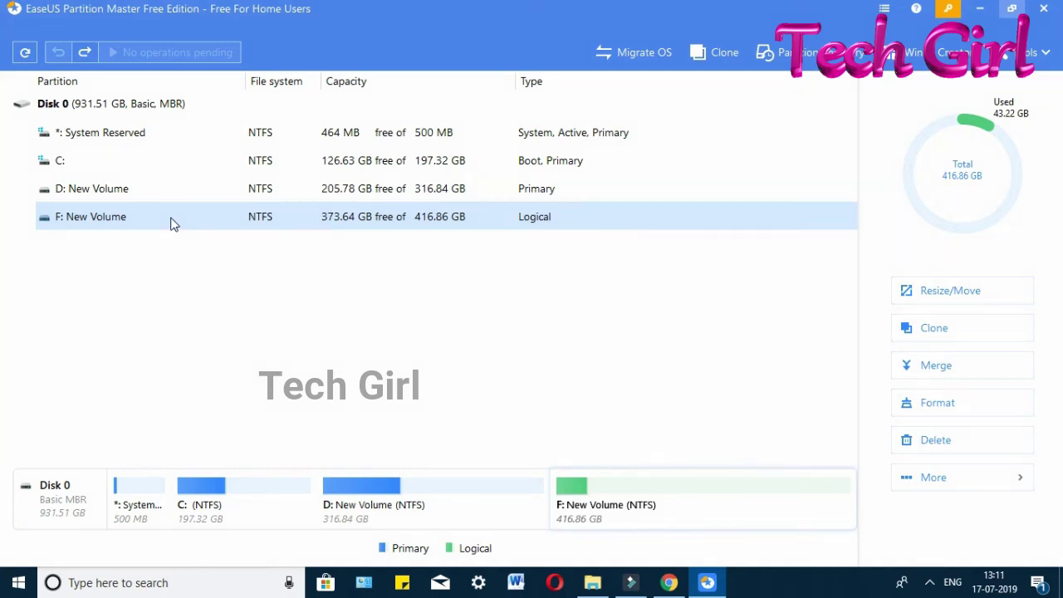
right_click(172, 223)
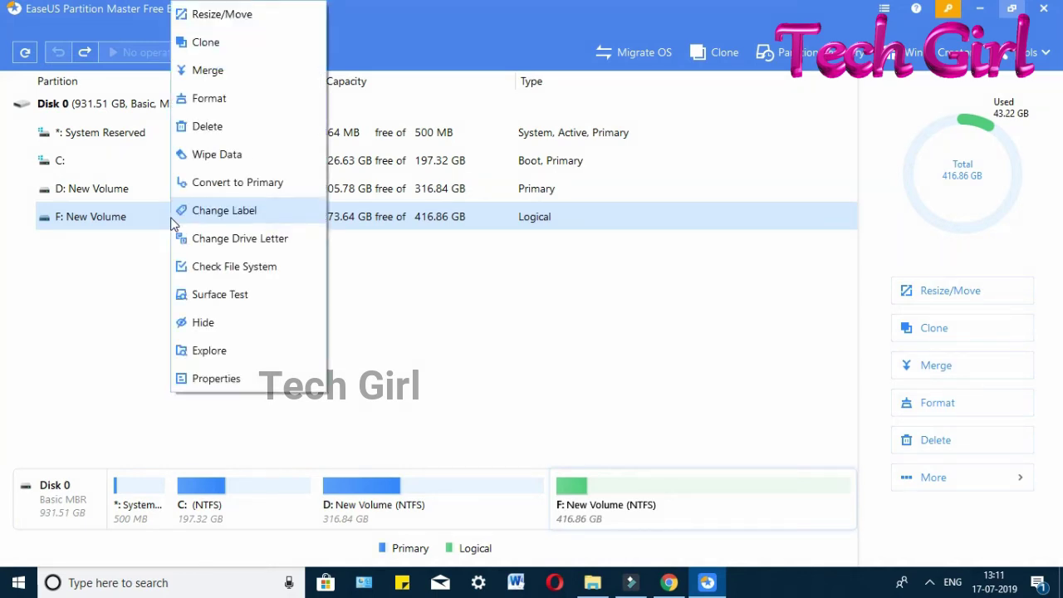
left_click(240, 18)
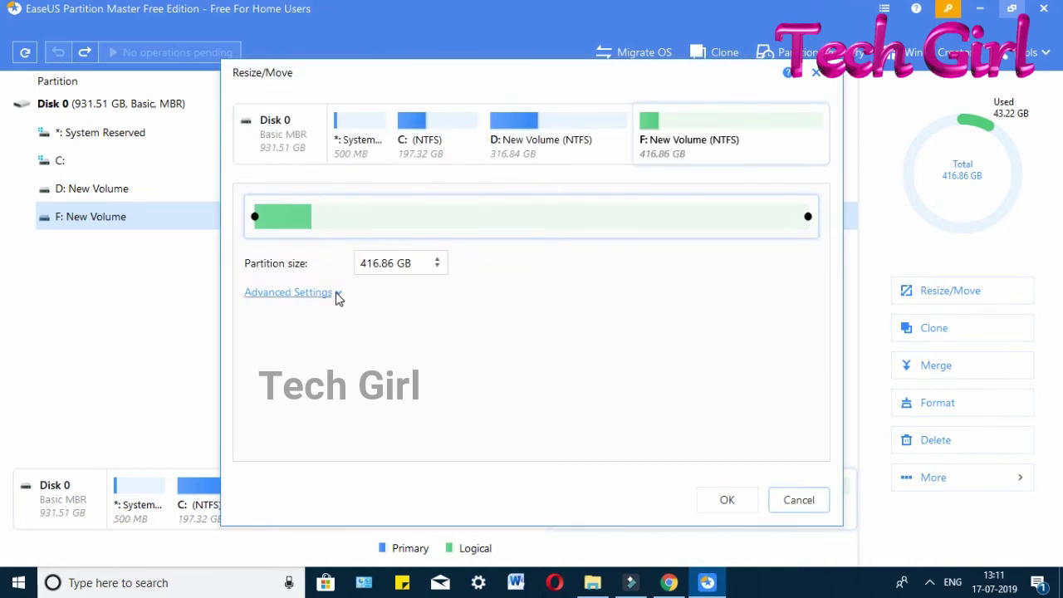
left_click(337, 296)
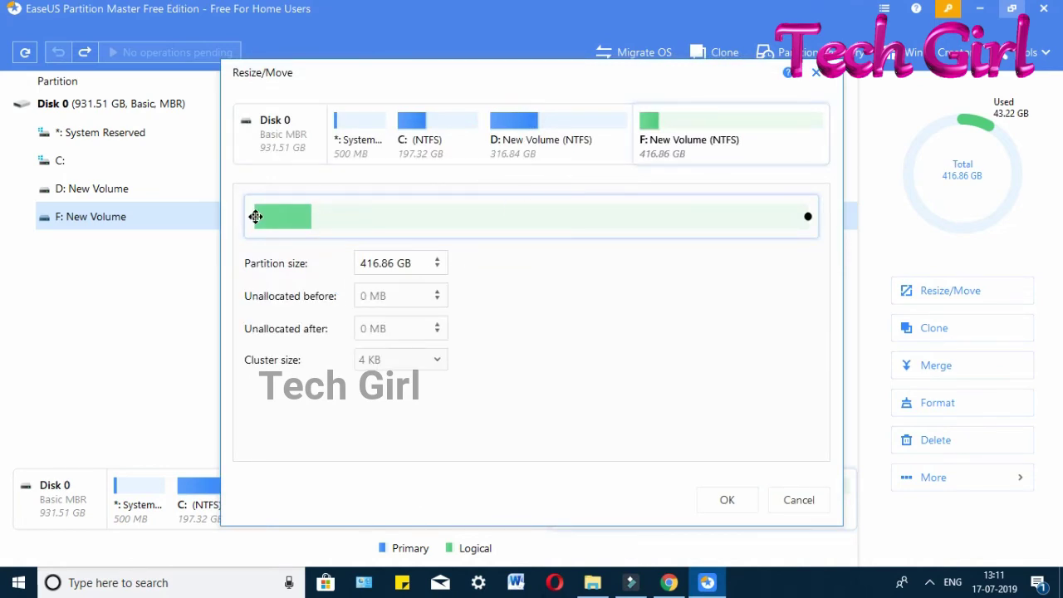
left_click_drag(255, 216, 323, 218)
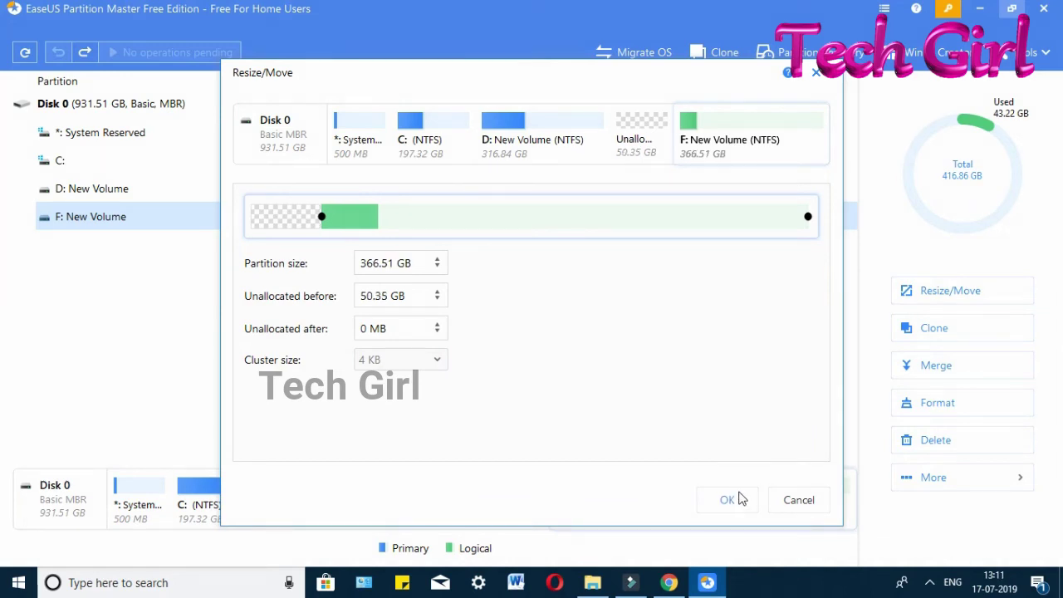
left_click(737, 498)
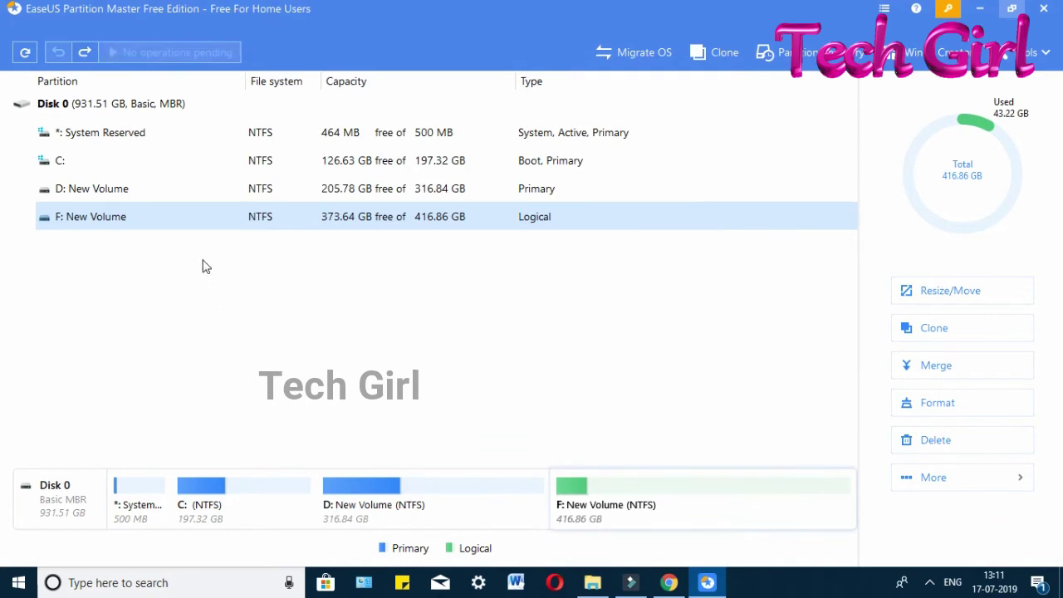
left_click(153, 216)
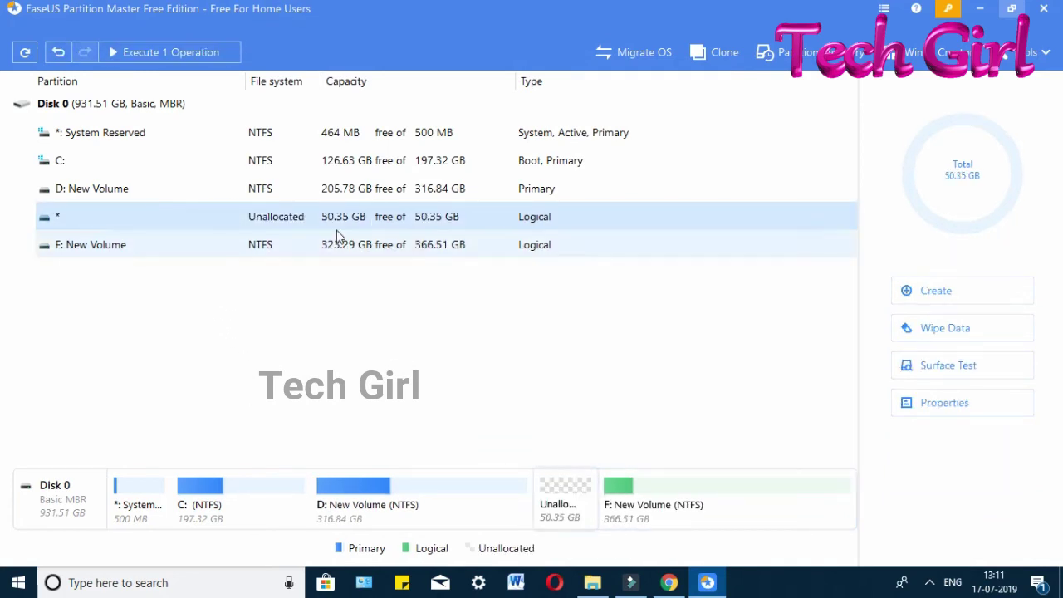
Extend the D: partition over all the unallocated space after it, to 367.20 GB
left_click(135, 190)
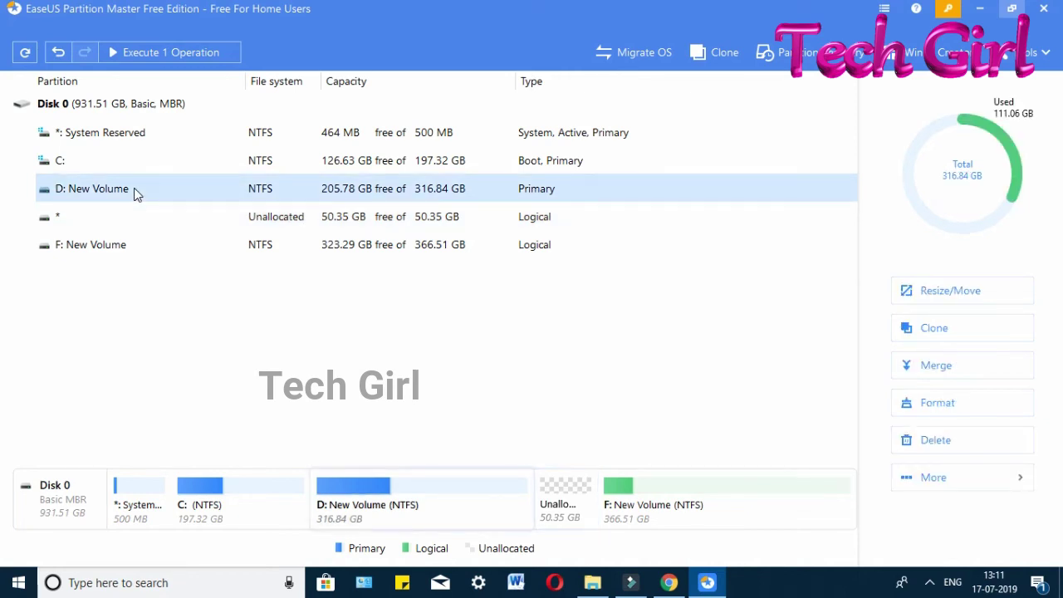
right_click(136, 194)
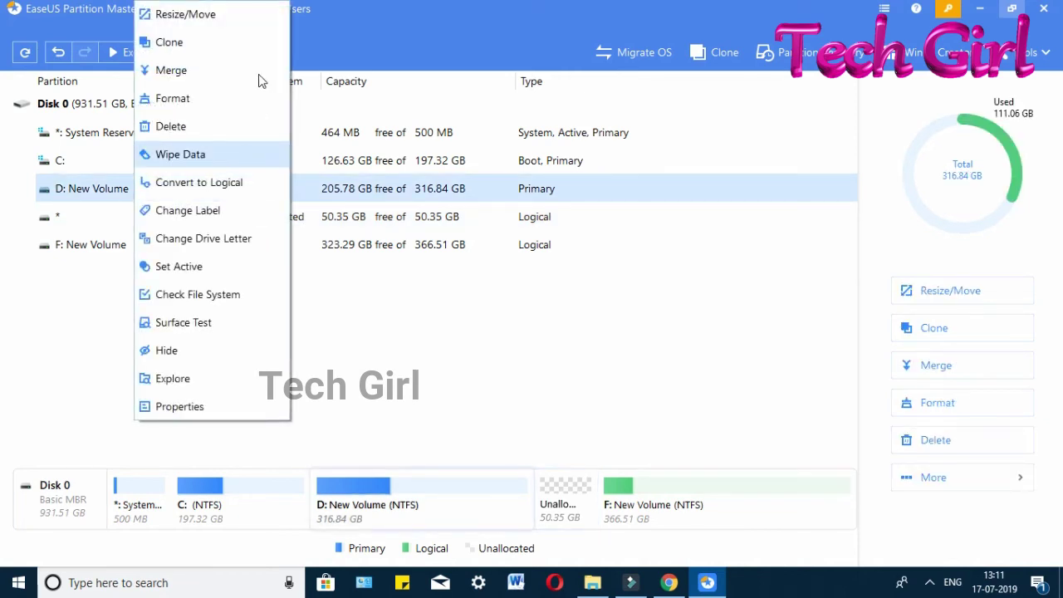
left_click(236, 19)
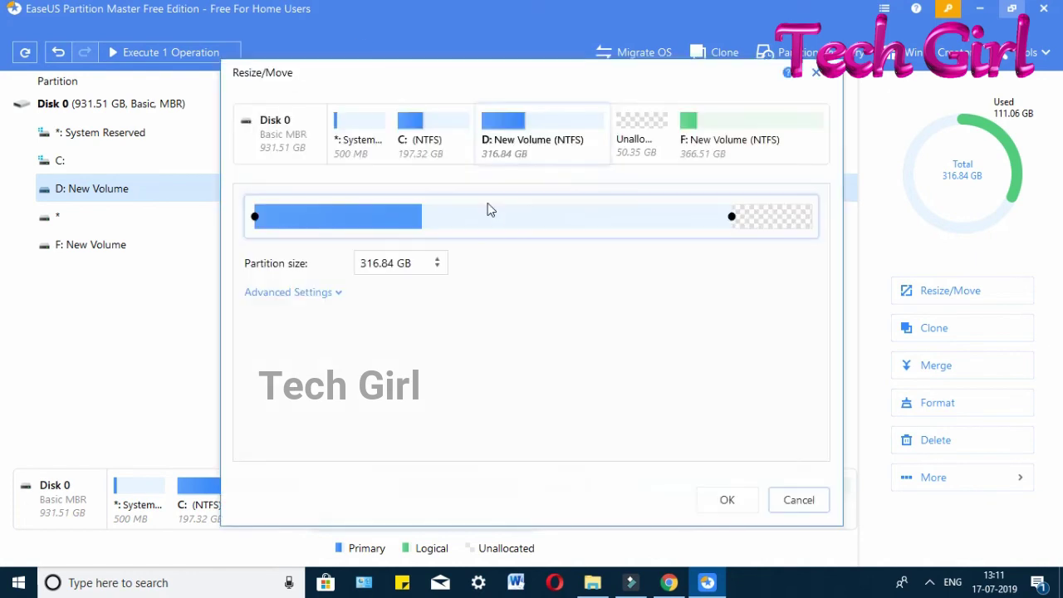
left_click(337, 293)
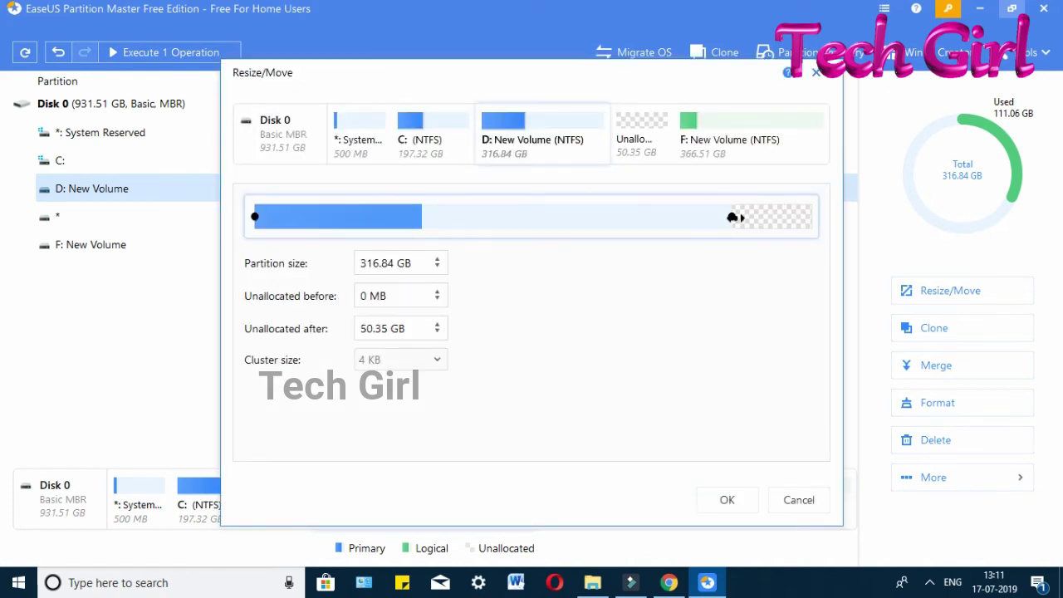
left_click_drag(735, 217, 815, 216)
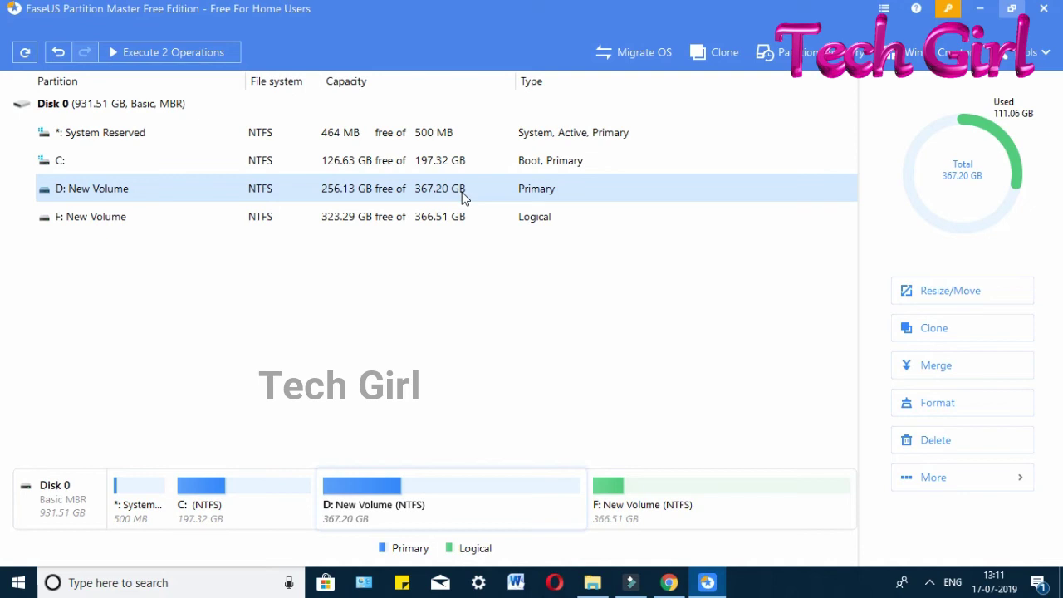
Review and apply the two pending resize operations on F: and D:, and cancel the run while it is in progress
mouse_move(166, 51)
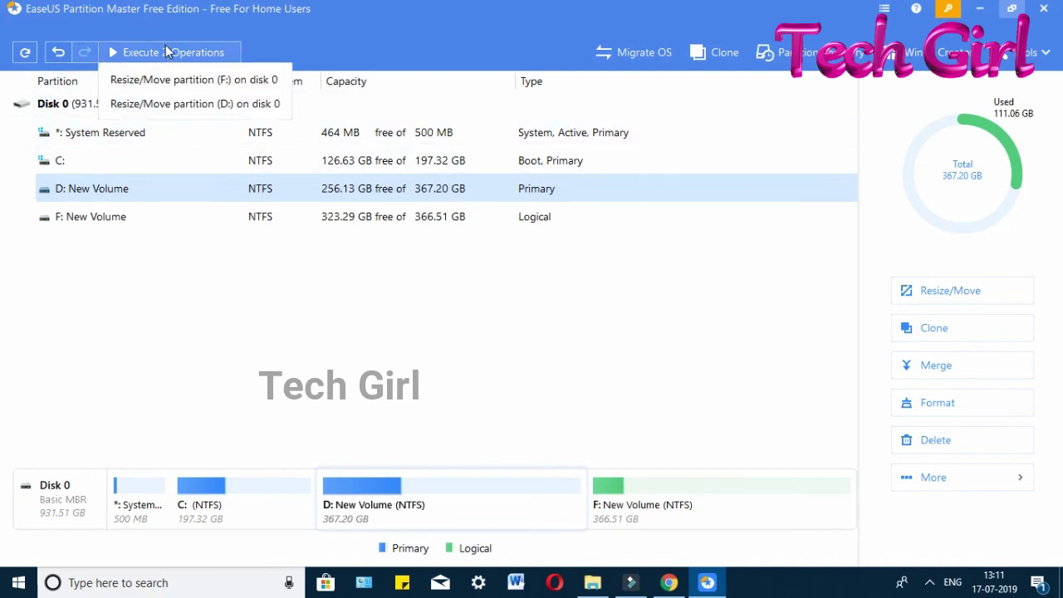
left_click(169, 51)
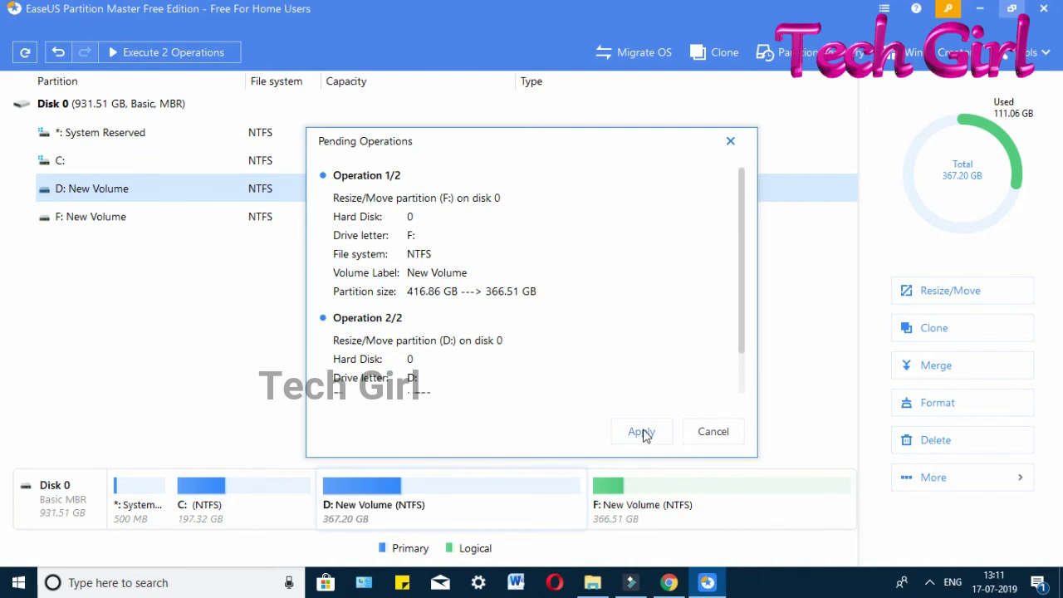
scroll(574, 302, "down", 1)
scroll(595, 360, "up", 1)
left_click(625, 429)
left_click(719, 440)
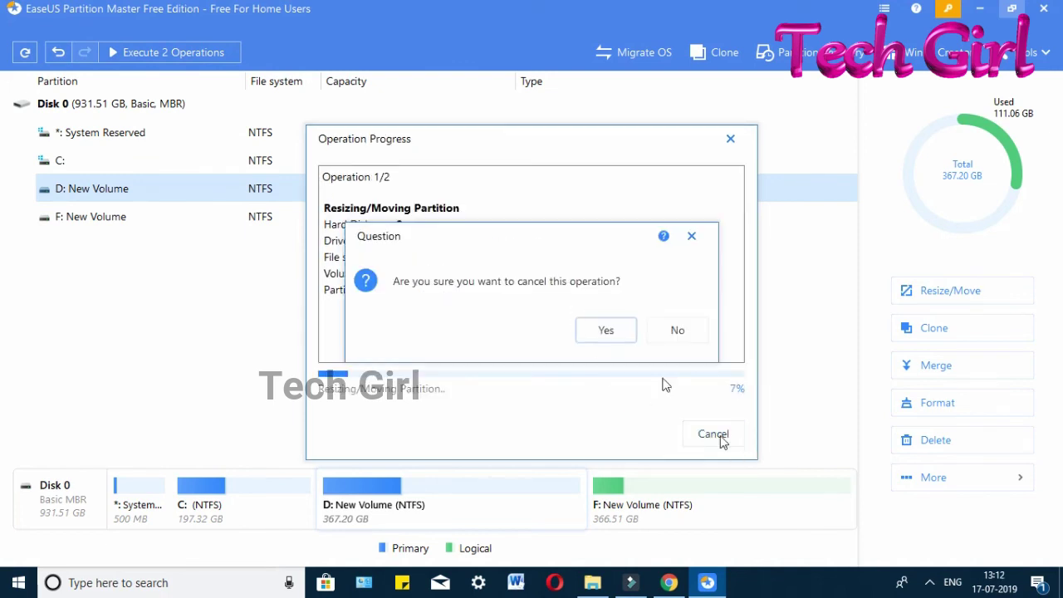
left_click(607, 335)
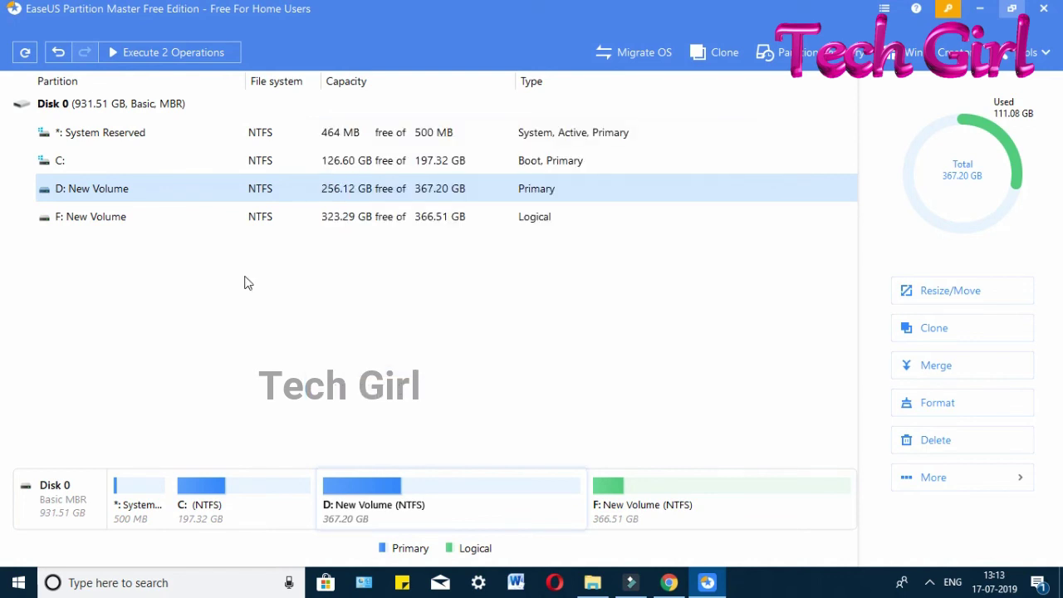
Undo the pending resizes of D: and F:, and select the D: partition
left_click(56, 54)
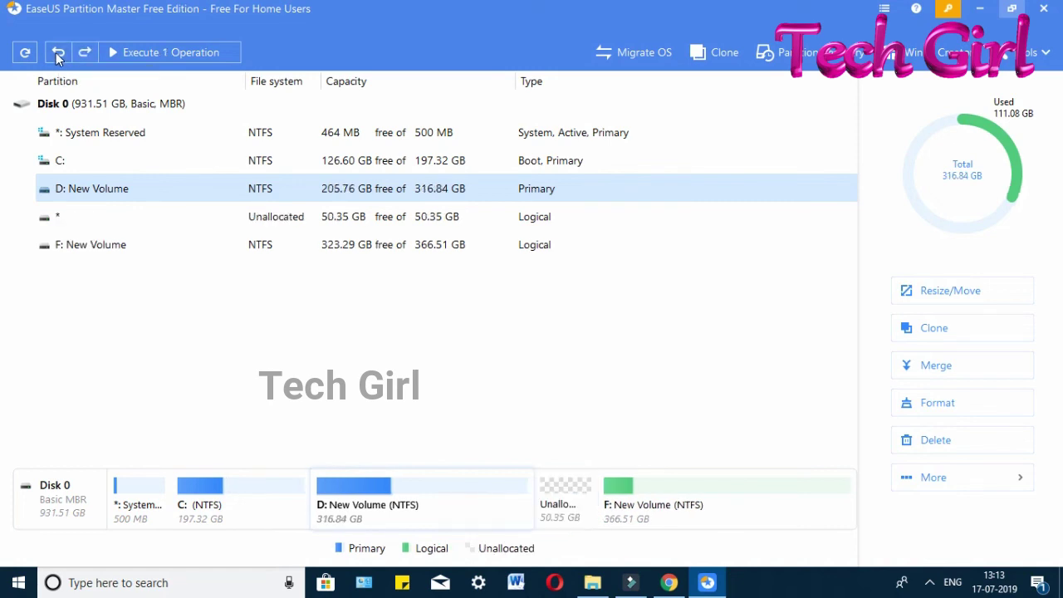
left_click(57, 54)
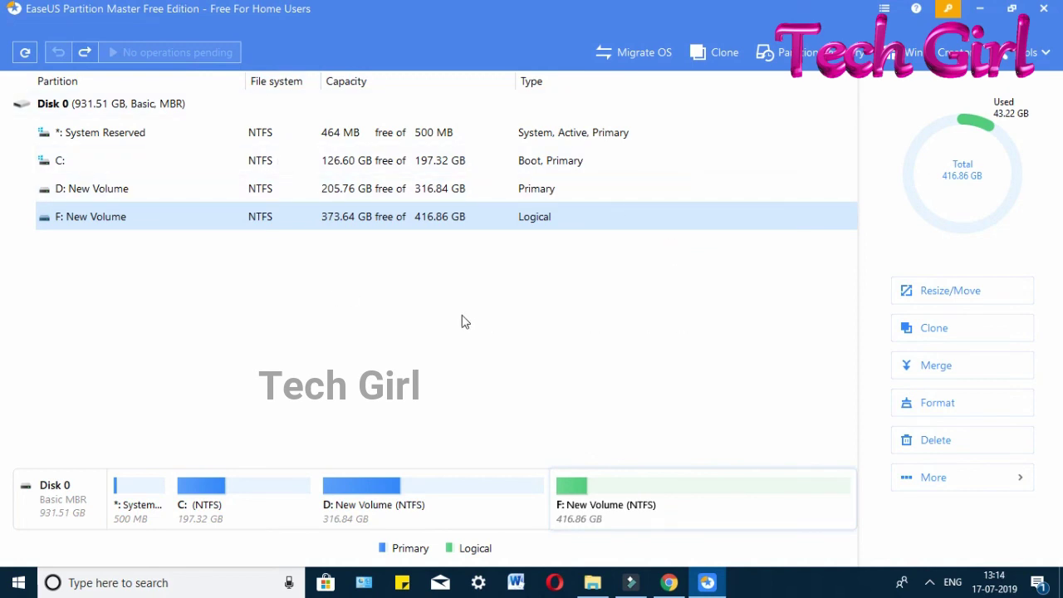
left_click(254, 189)
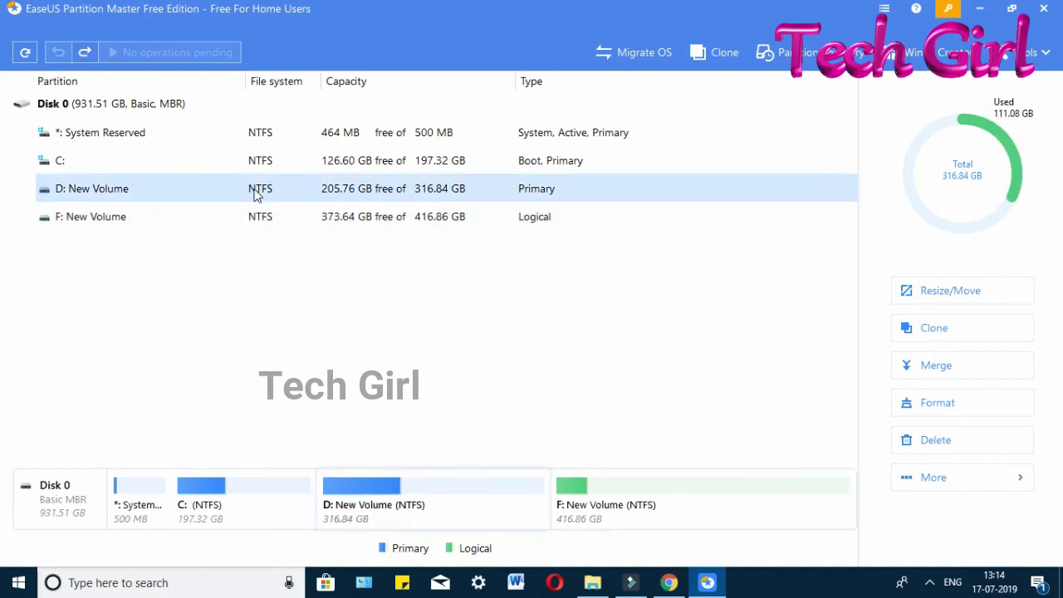